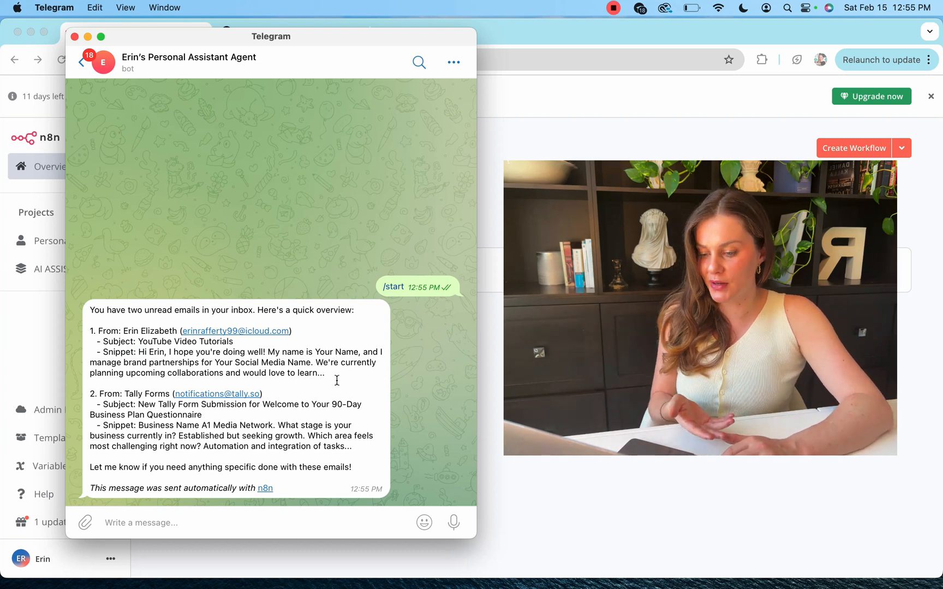
- Ask the Telegram assistant bot to tell more about the email from the first listed sender
left_click(249, 526)
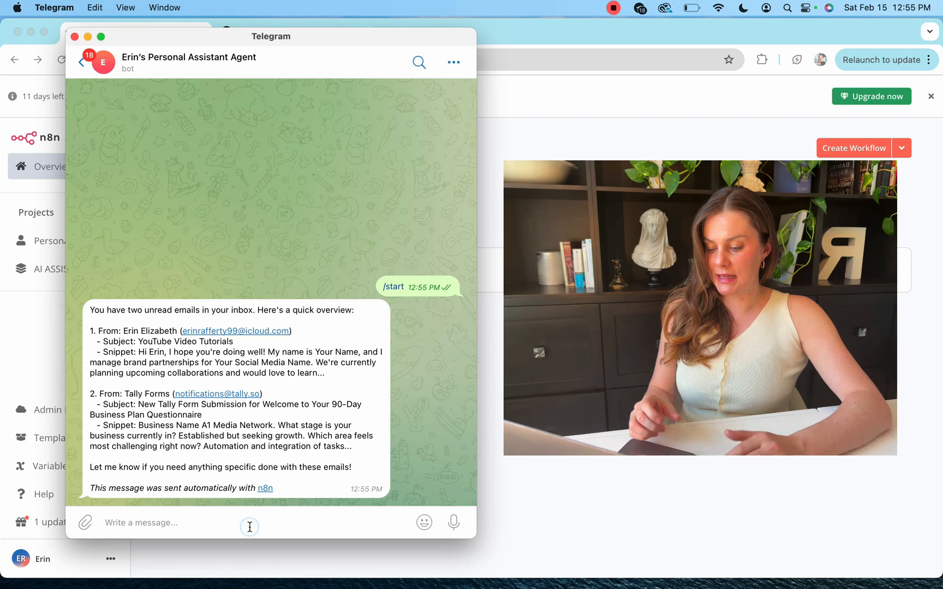
type("tell me more about ")
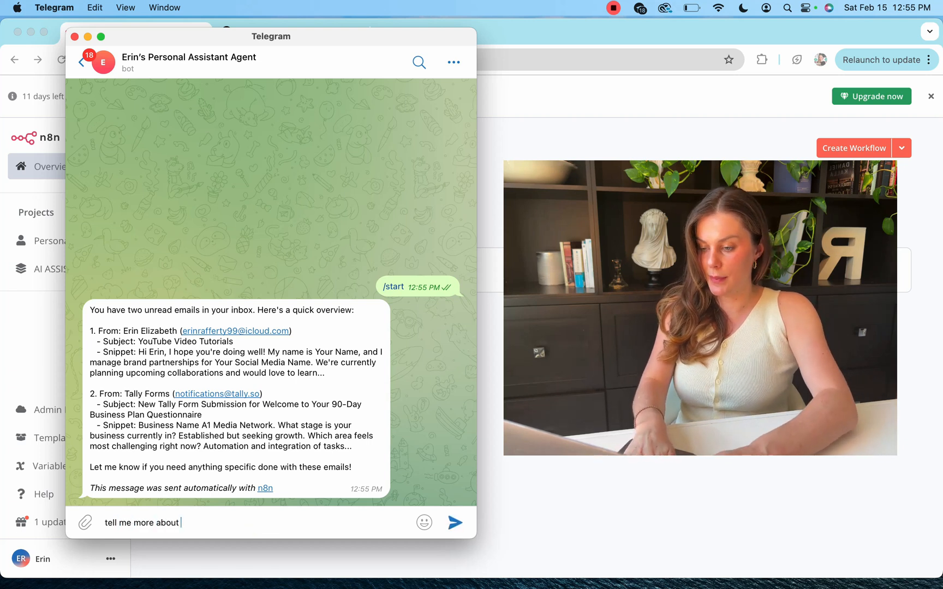
type("erins email")
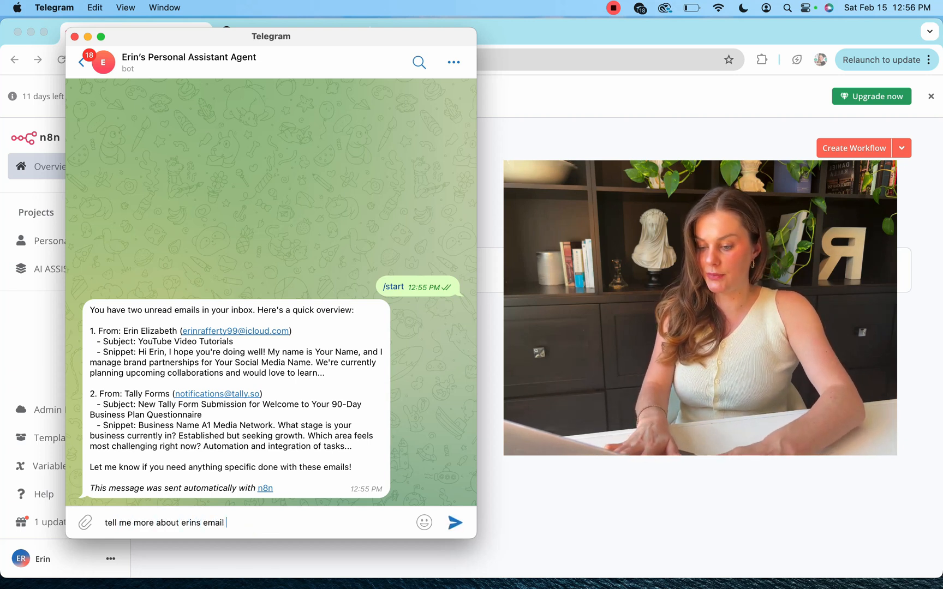
key("Return")
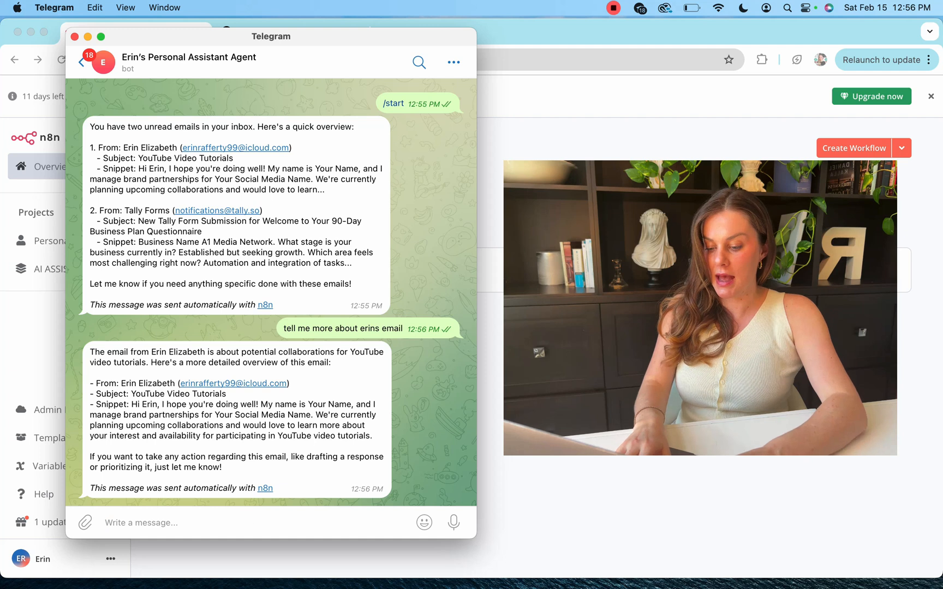
- Ask the bot to write a response to that sender addressing her major concerns
type("write a response to ")
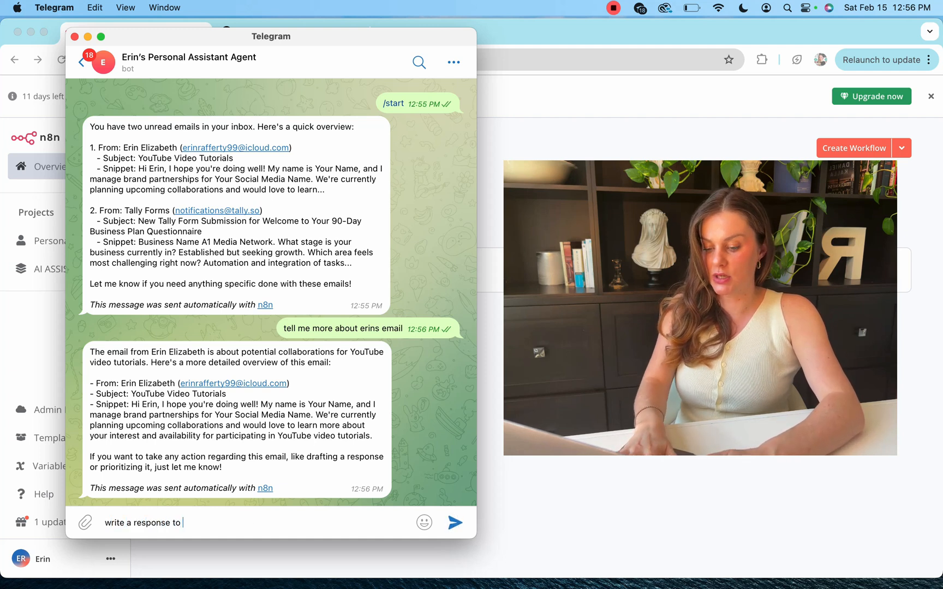
type("her address ")
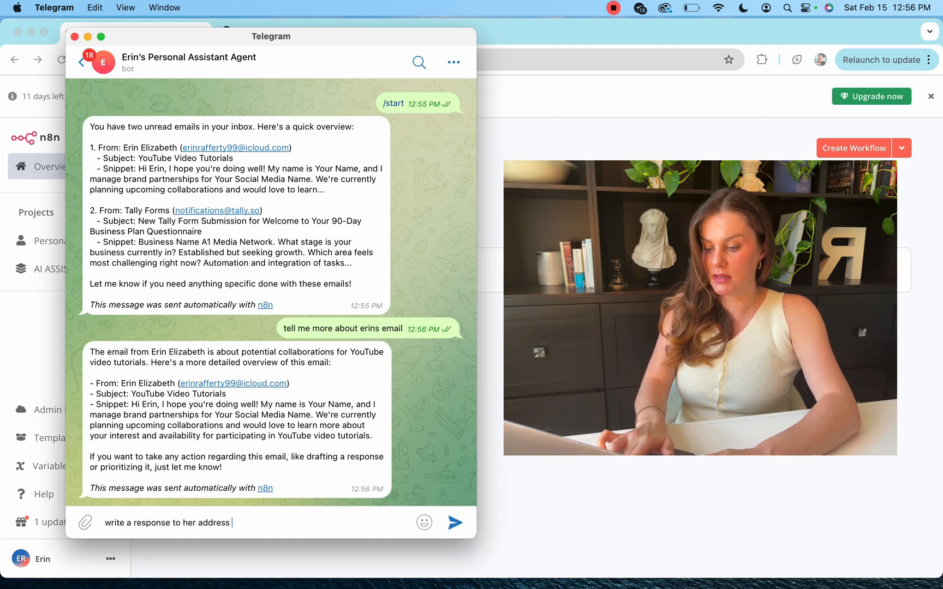
type("her major conce")
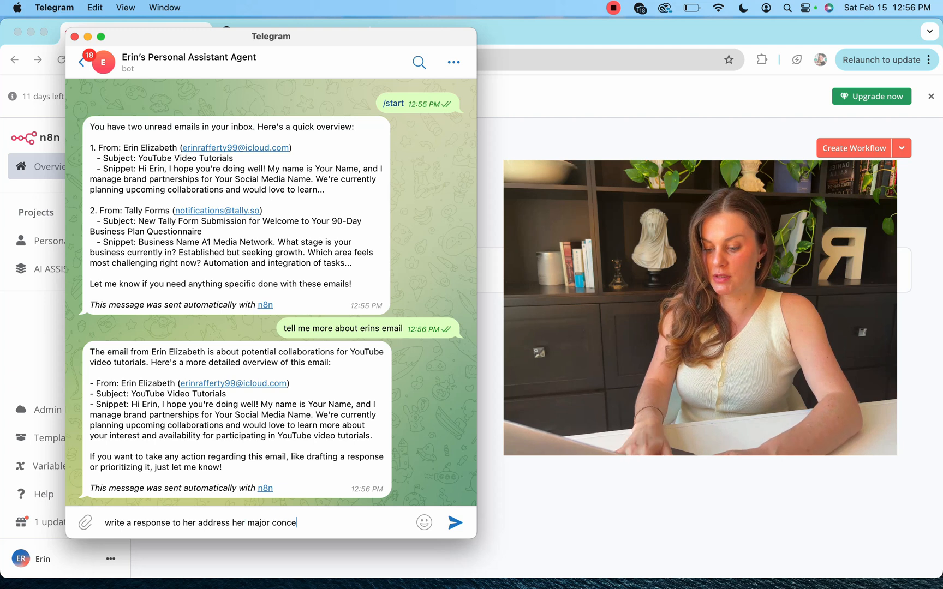
type("rns?")
key("Return")
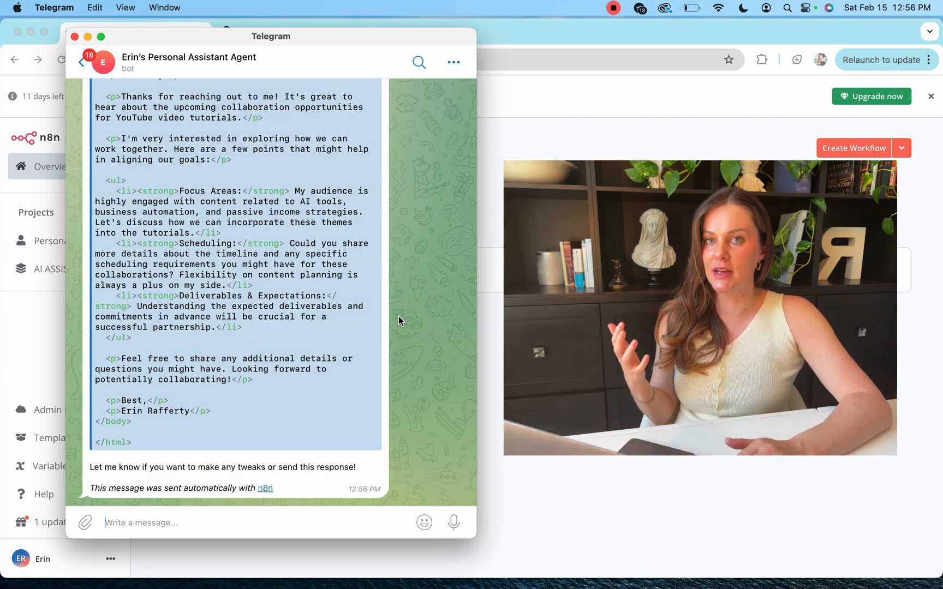
- Read through the bot's drafted HTML reply from the greeting to the sign-off
scroll(405, 319, "up", 5)
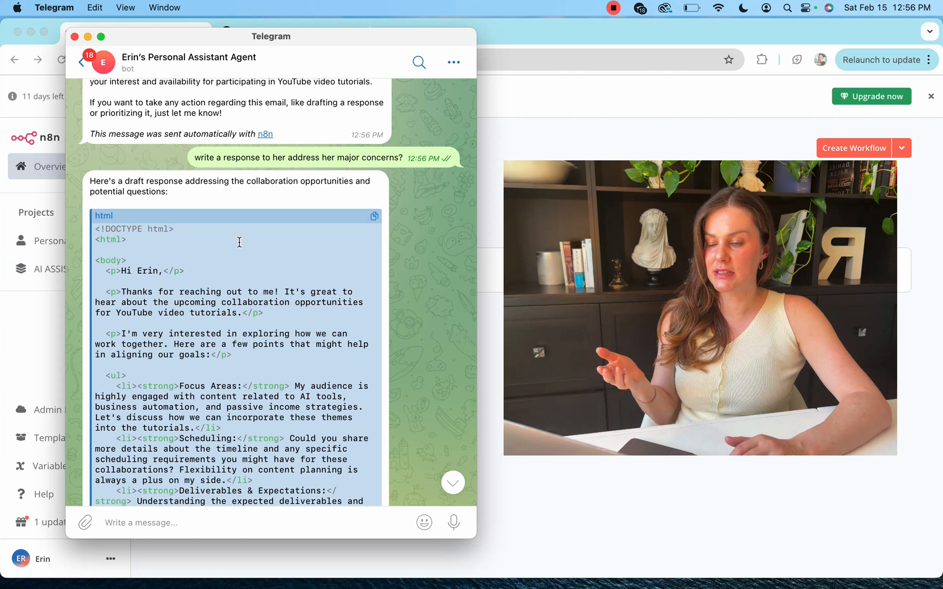
scroll(239, 242, "down", 1)
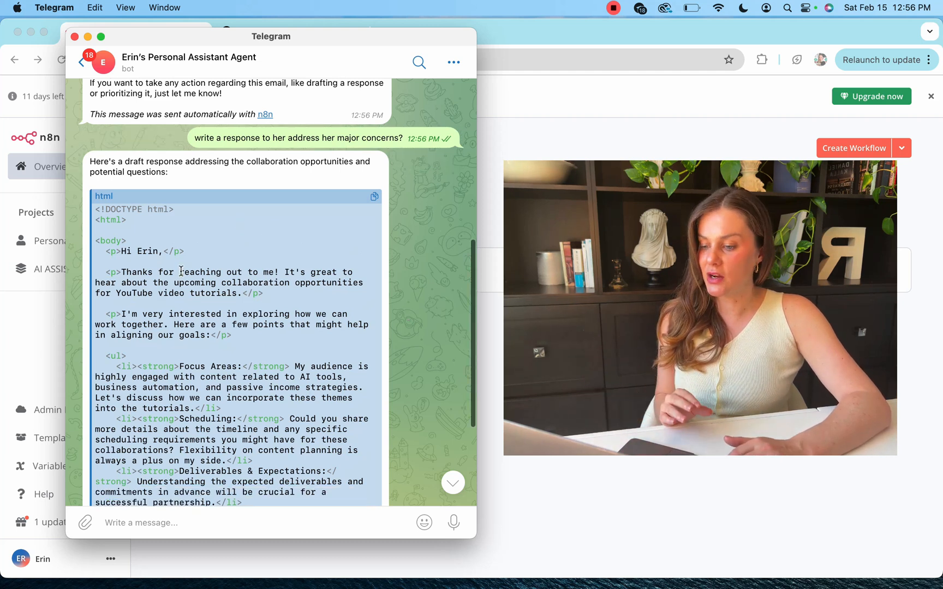
scroll(280, 294, "down", 1)
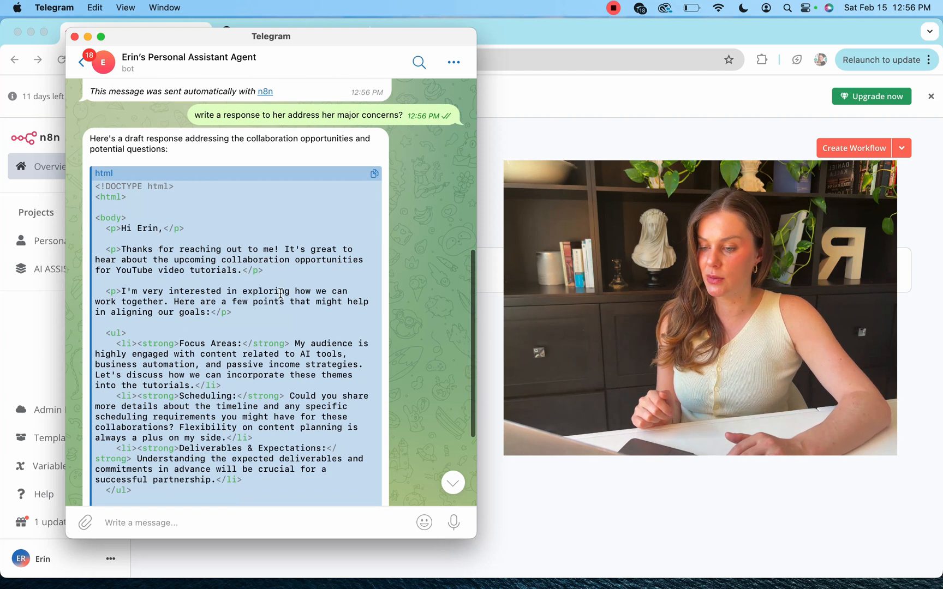
scroll(280, 293, "down", 2)
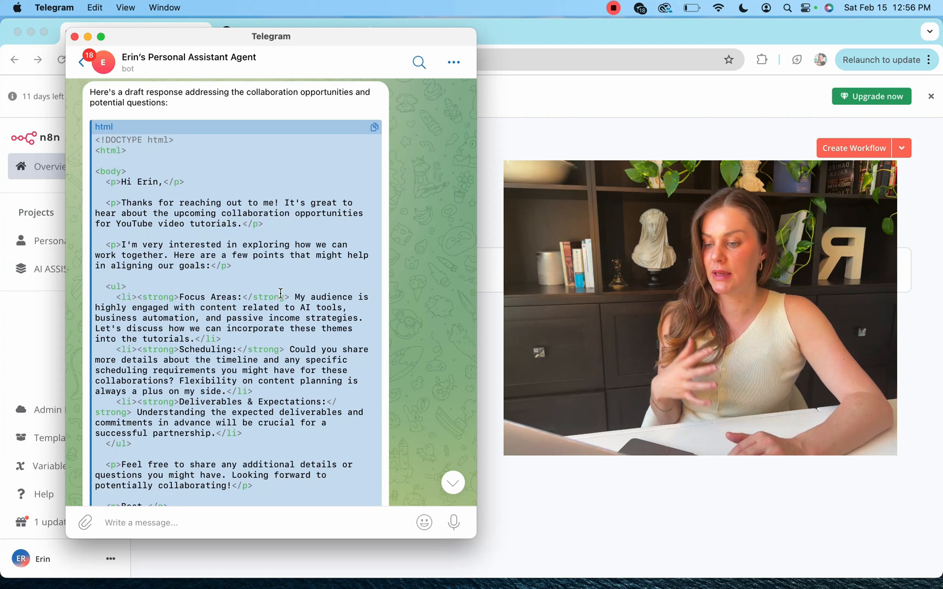
scroll(281, 294, "down", 5)
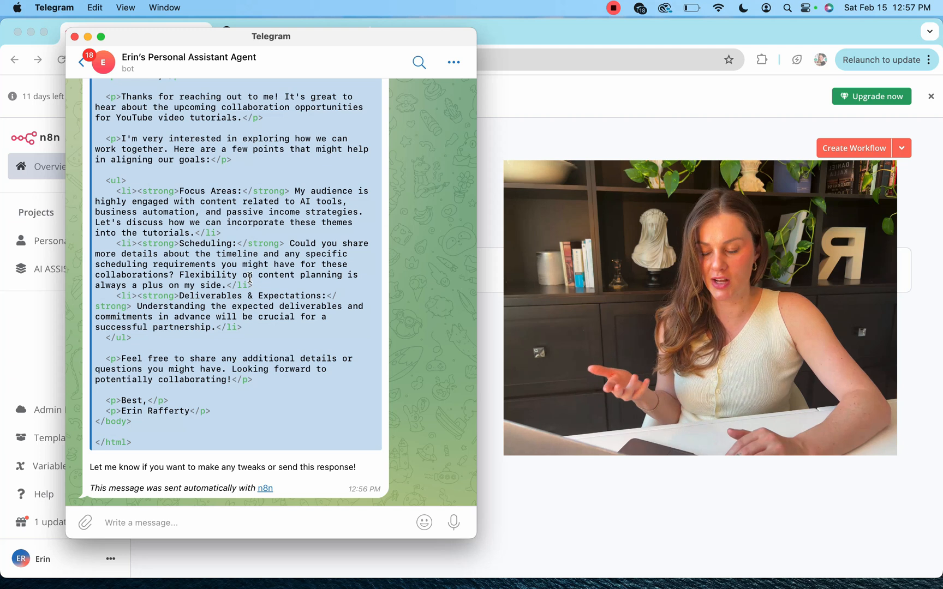
scroll(250, 278, "down", 1)
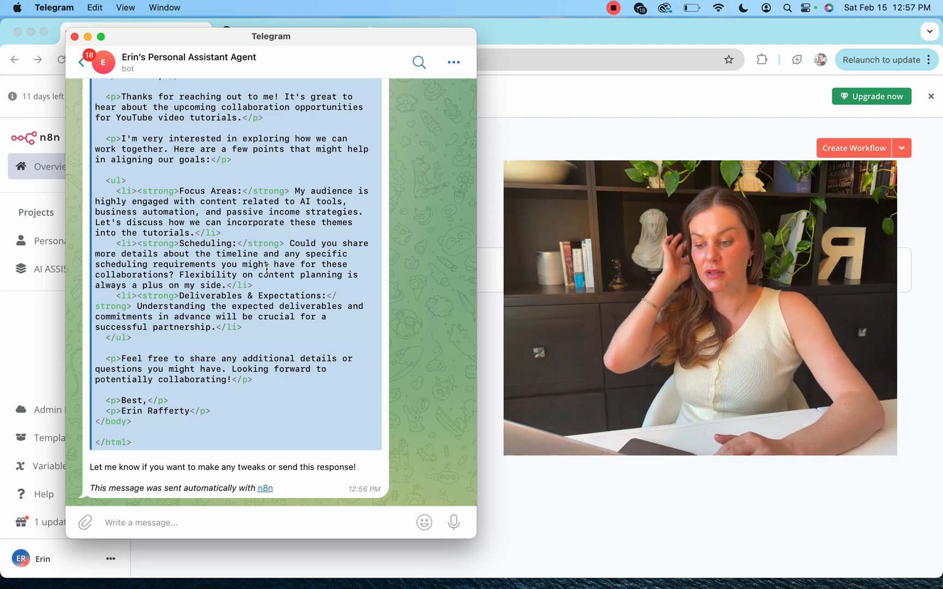
- Send the bot the follow-up request "actually can you send our rate adn links?"
left_click(193, 520)
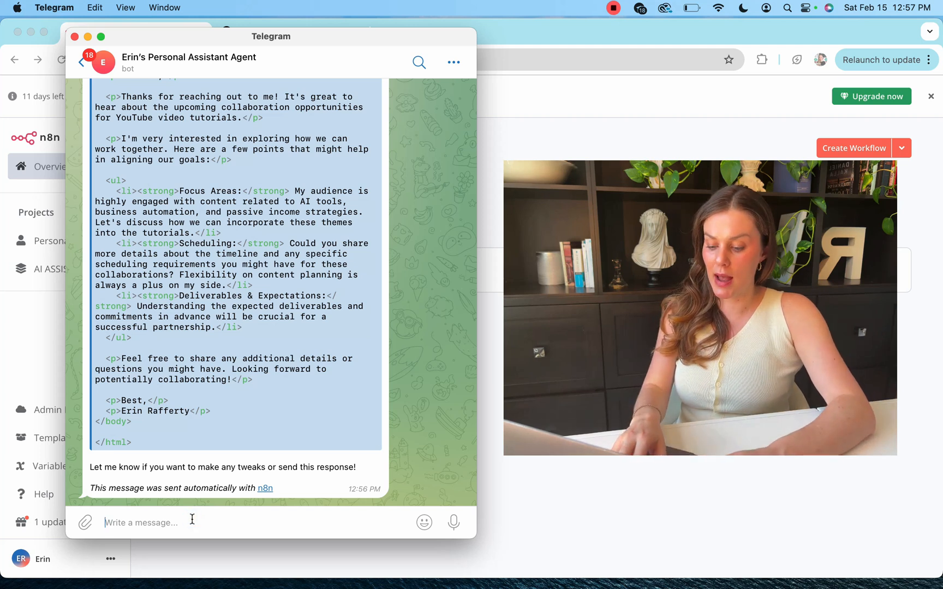
type("actt")
key("BackSpace")
type("ual")
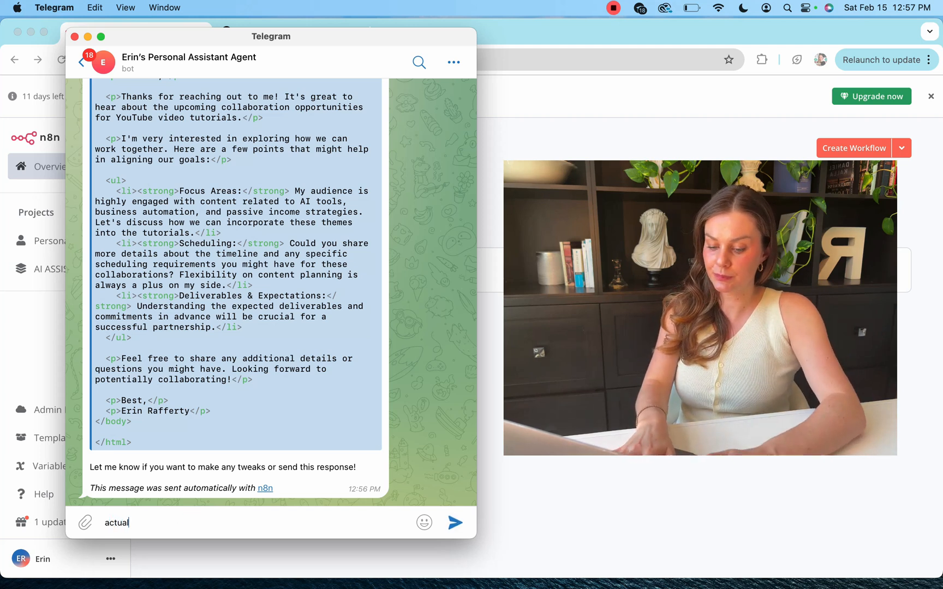
type("ly can you send our rate adn links?")
key("Return")
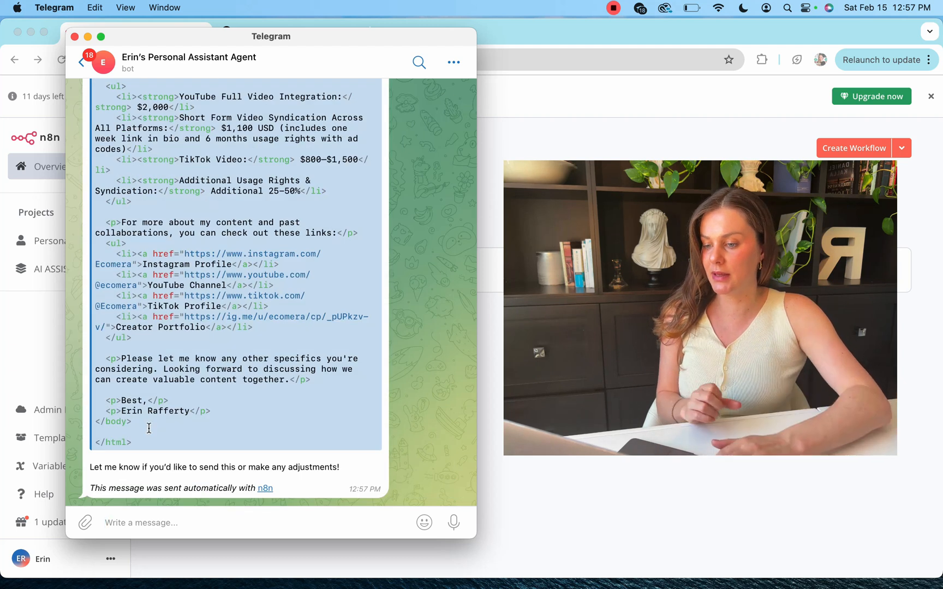
- Examine the updated draft's rate list and profile links, and compare them with the request for rates and links
scroll(276, 336, "up", 5)
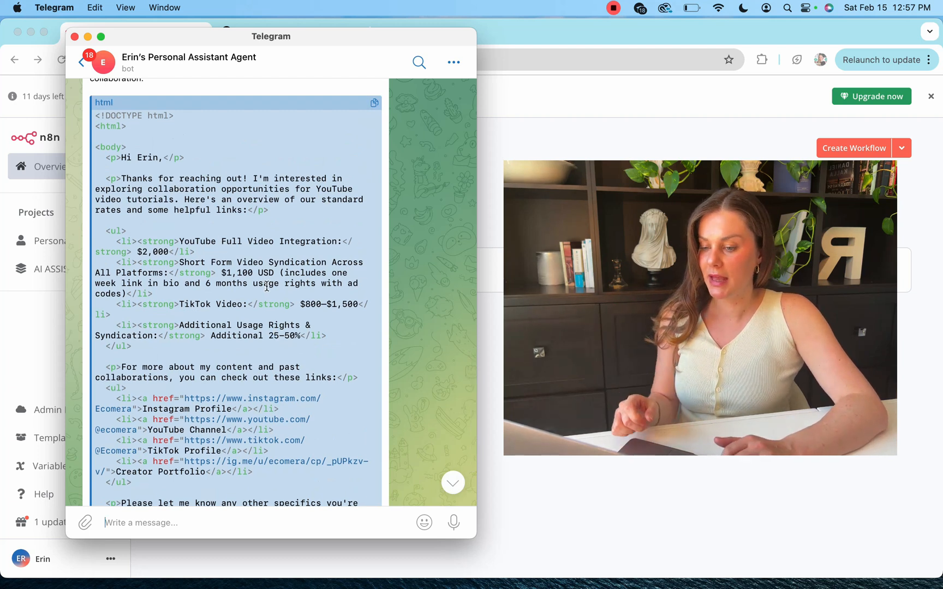
left_click_drag(133, 252, 277, 276)
left_click(252, 252)
left_click(311, 304)
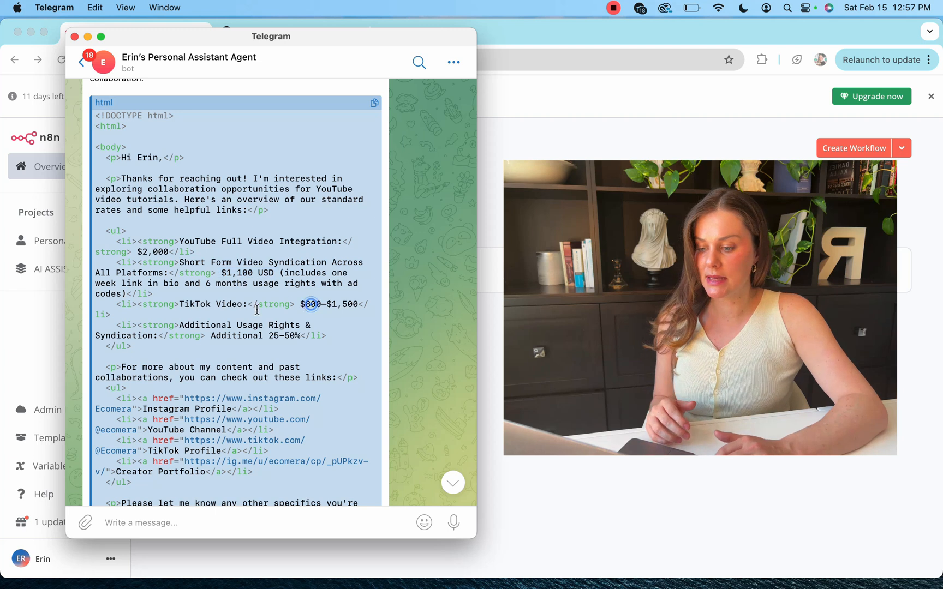
scroll(251, 310, "down", 2)
left_click_drag(151, 309, 301, 431)
scroll(301, 431, "down", 1)
scroll(301, 431, "down", 2)
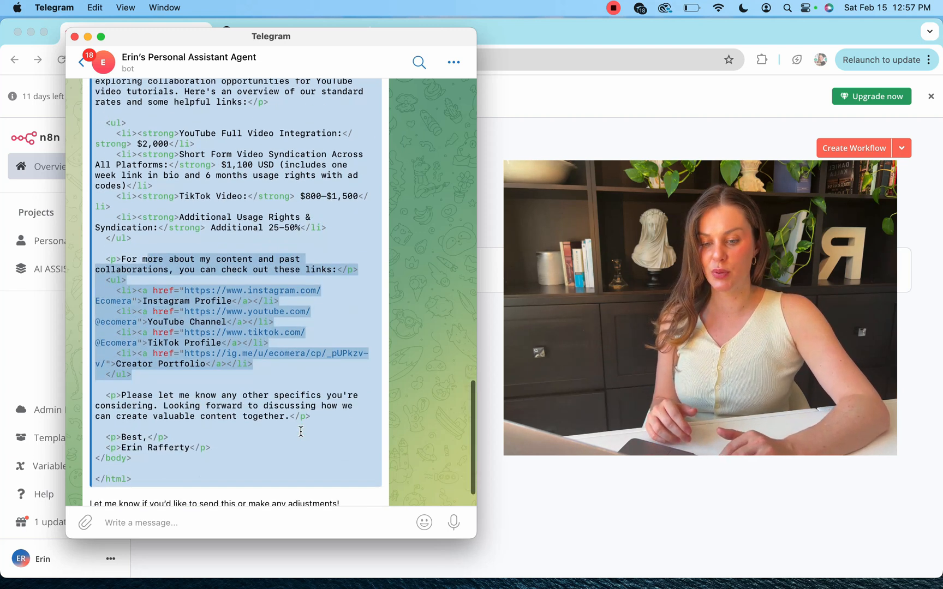
scroll(305, 244, "up", 9)
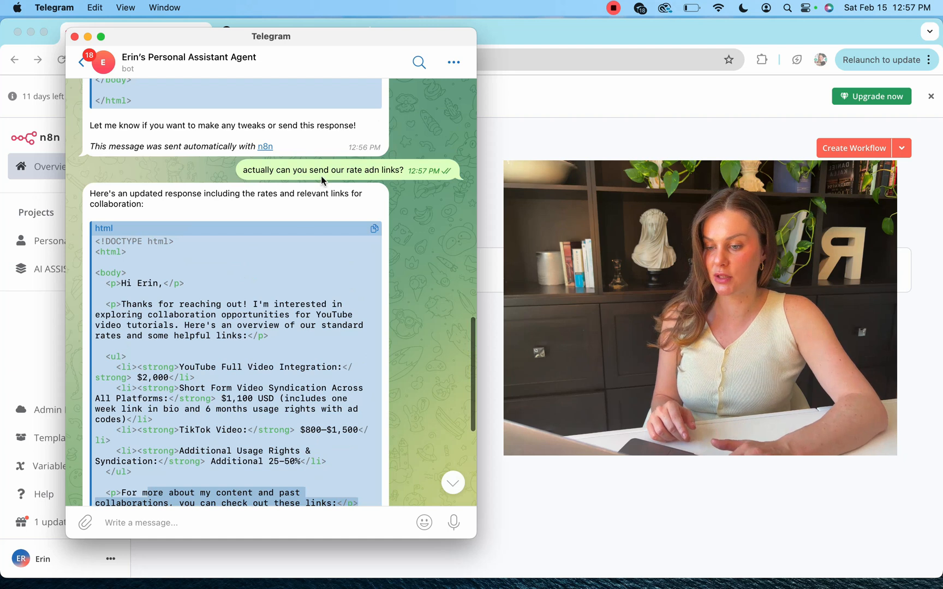
left_click_drag(363, 170, 416, 174)
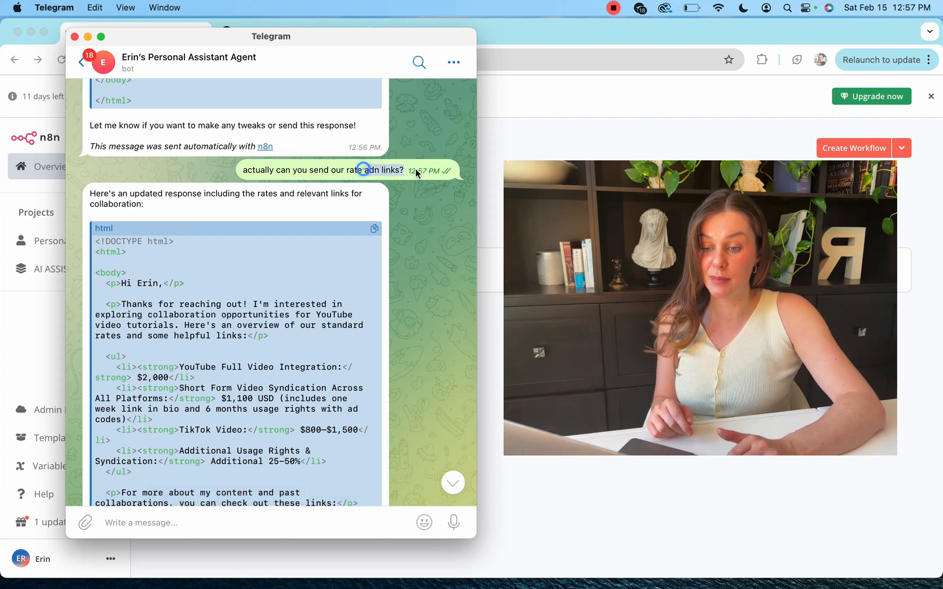
scroll(329, 316, "down", 3)
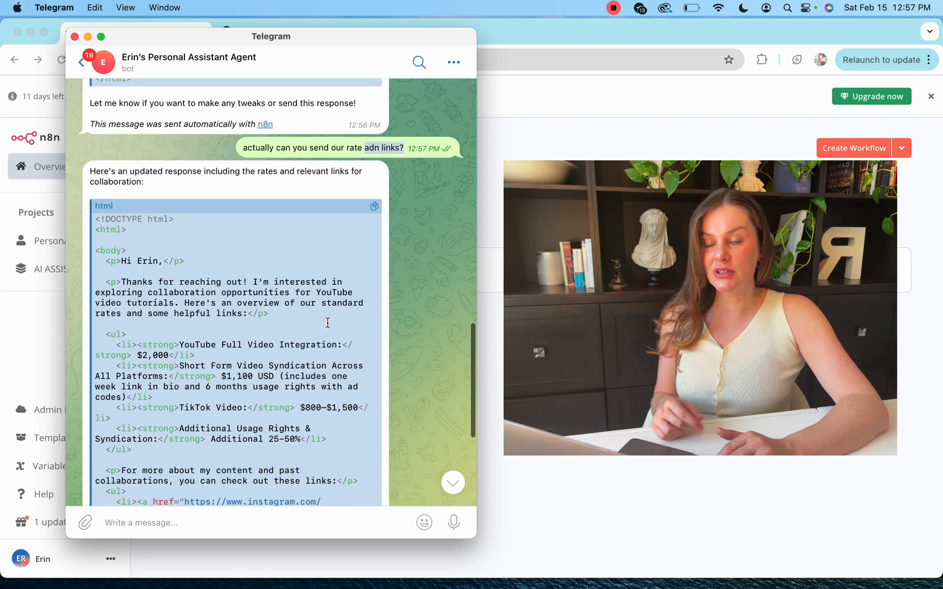
scroll(327, 323, "down", 6)
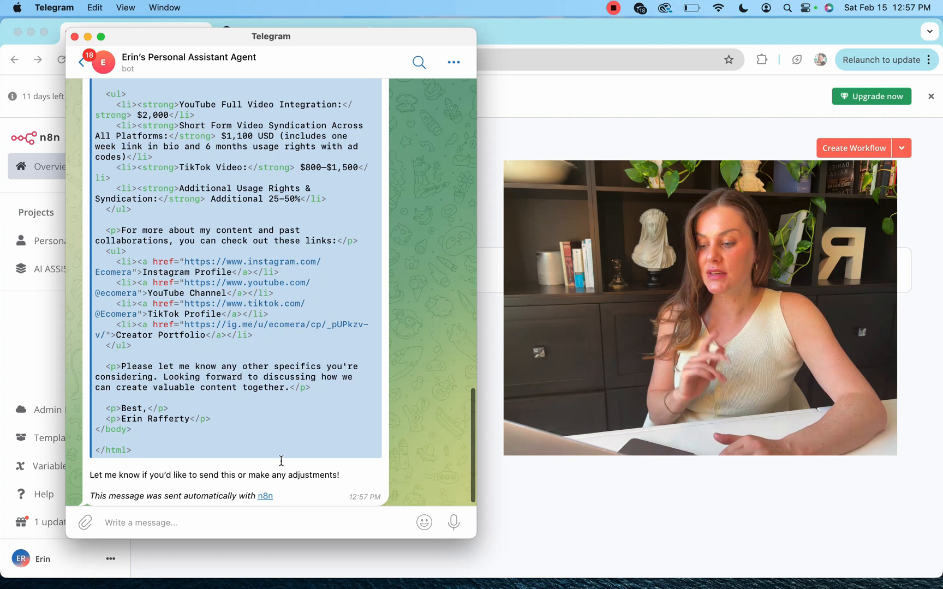
- Instruct the bot to send the updated reply with the message "send it"
left_click(243, 524)
type("send it")
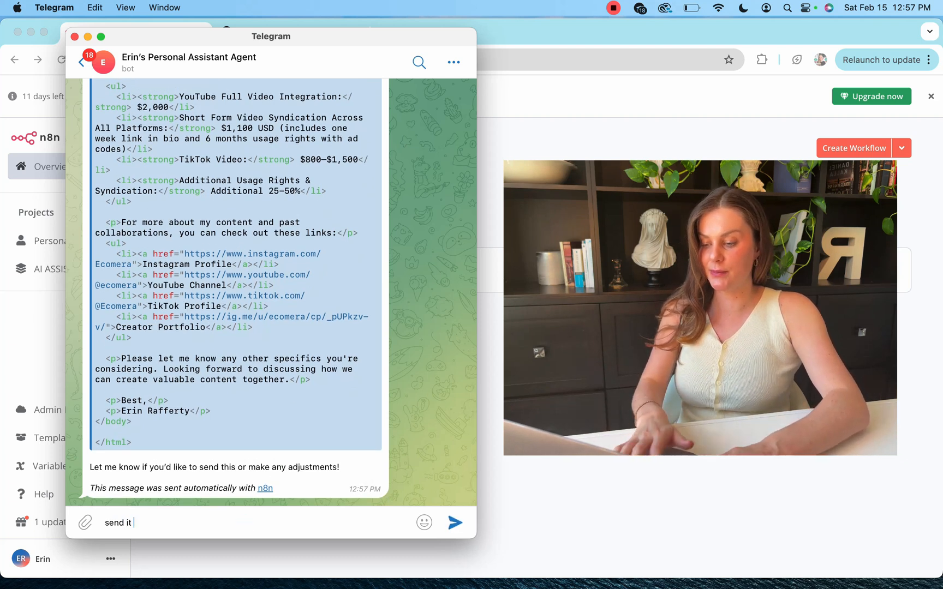
key("Return")
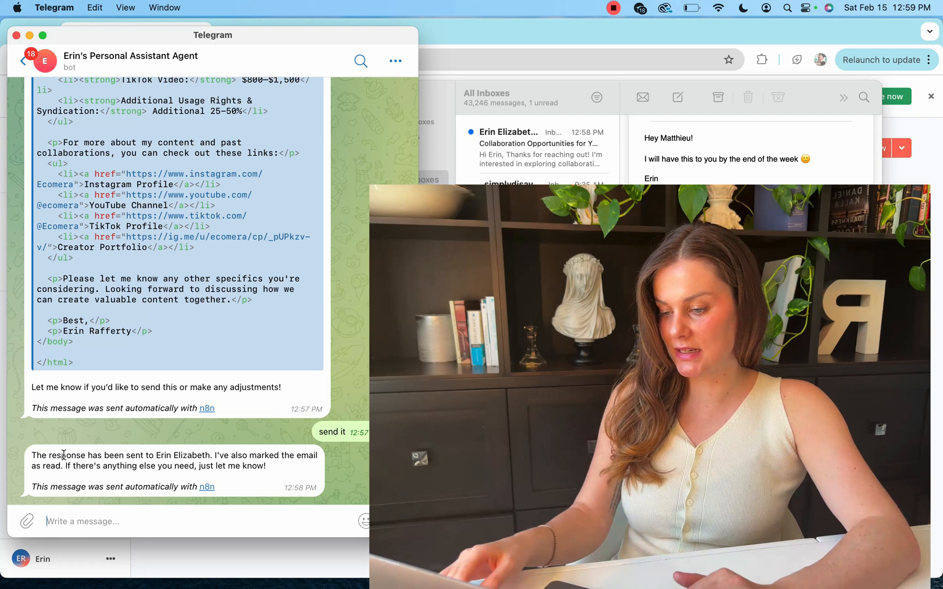
- Open the unread collaboration opportunities email in Mail, review its contents, and return to the Telegram chat
double_click(557, 140)
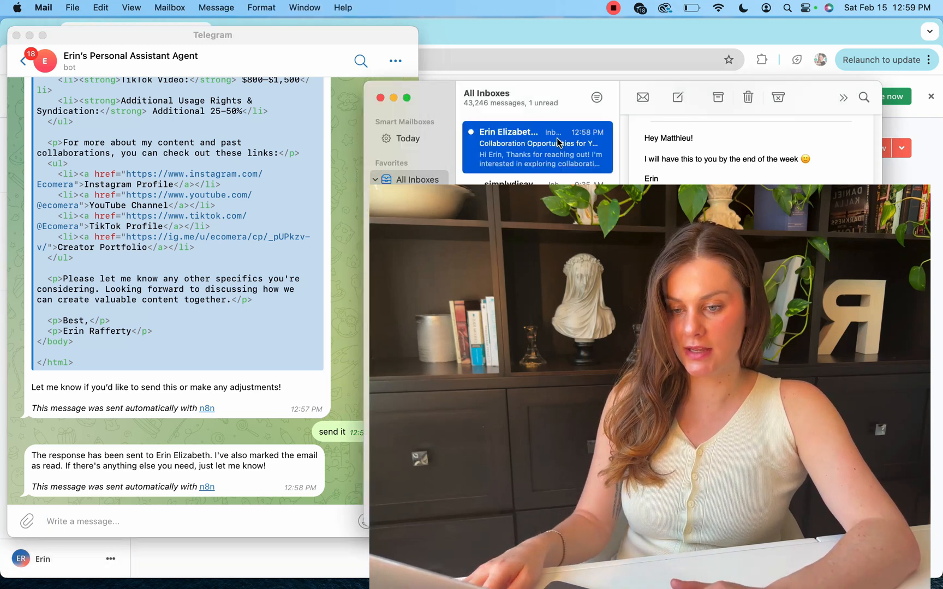
left_click_drag(565, 33, 382, 34)
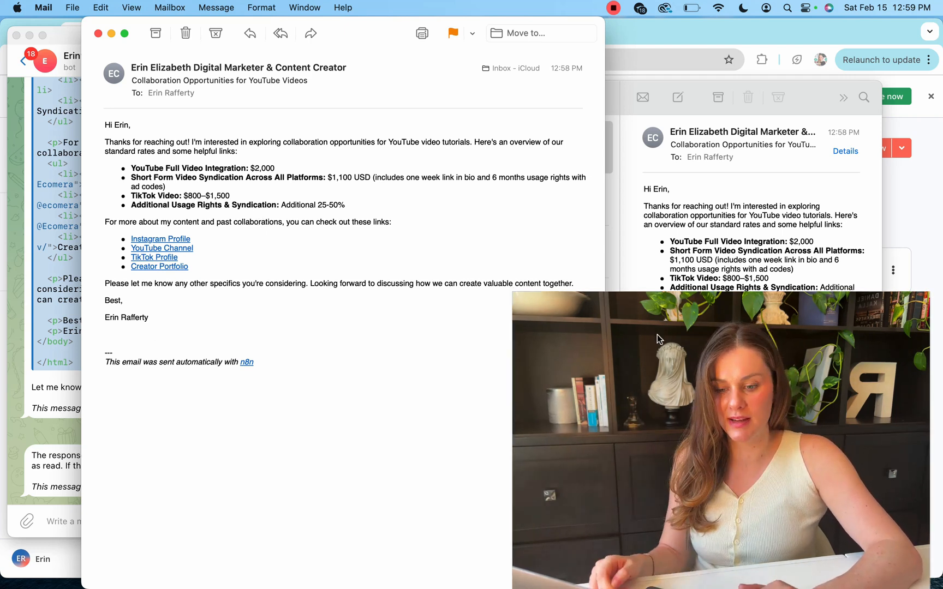
left_click(33, 263)
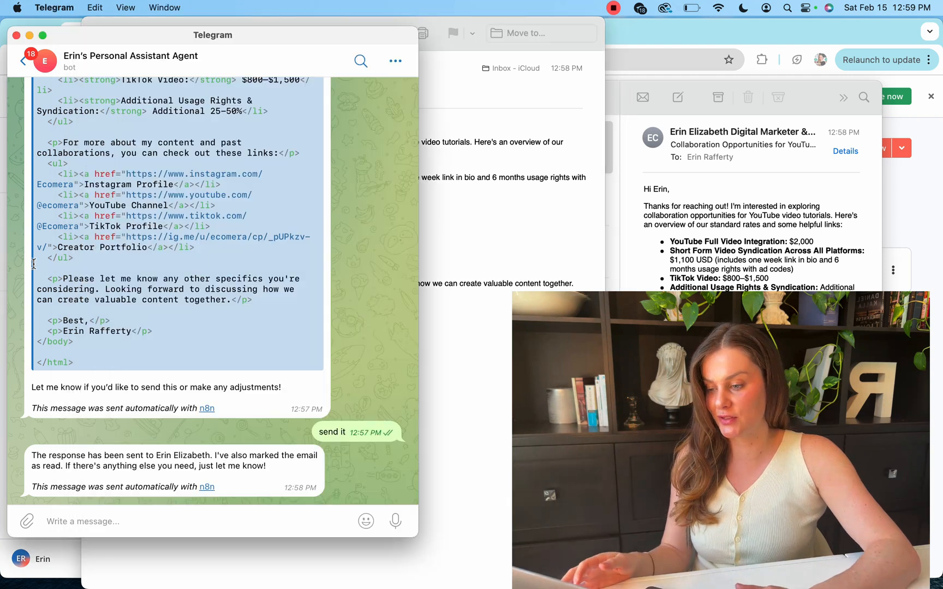
left_click_drag(331, 53, 438, 41)
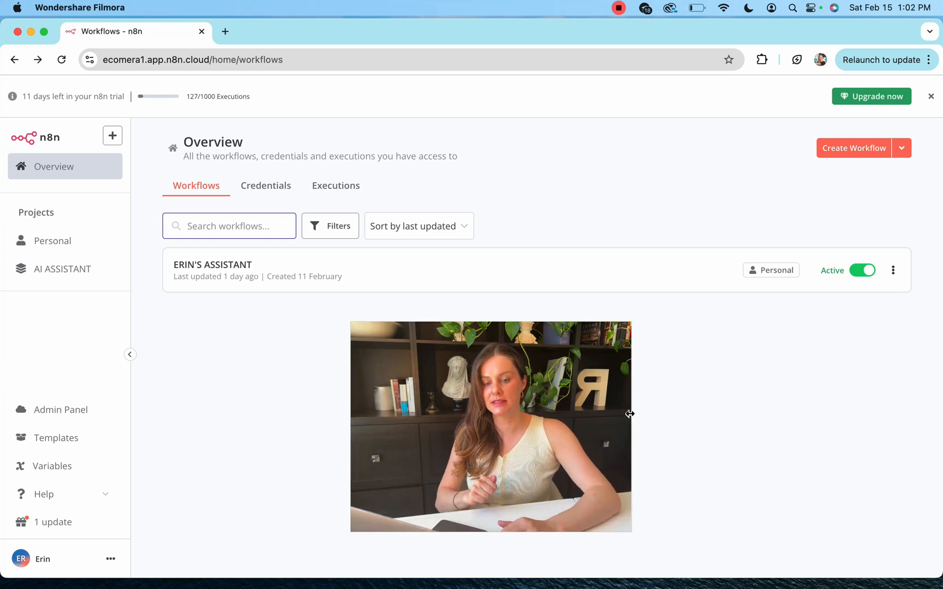
- Create a new n8n workflow in the browser and add a Telegram "On message" trigger as its first step
left_click(849, 146)
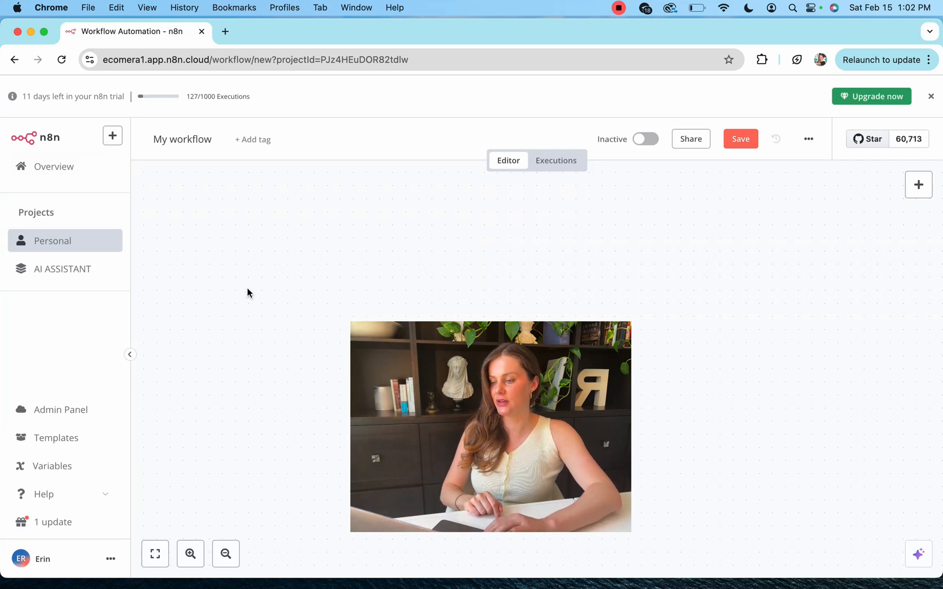
left_click_drag(416, 393, 86, 392)
left_click(536, 358)
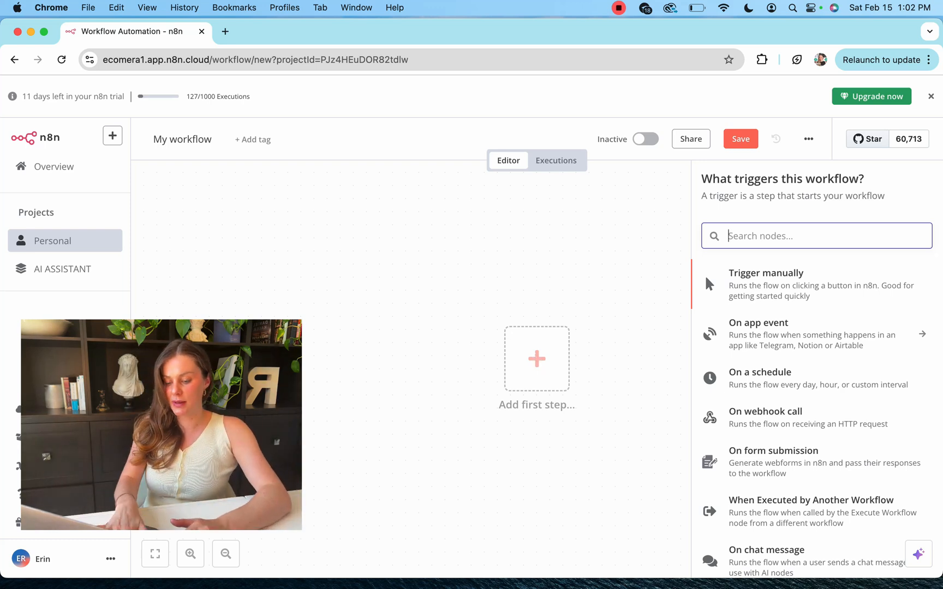
type("tele")
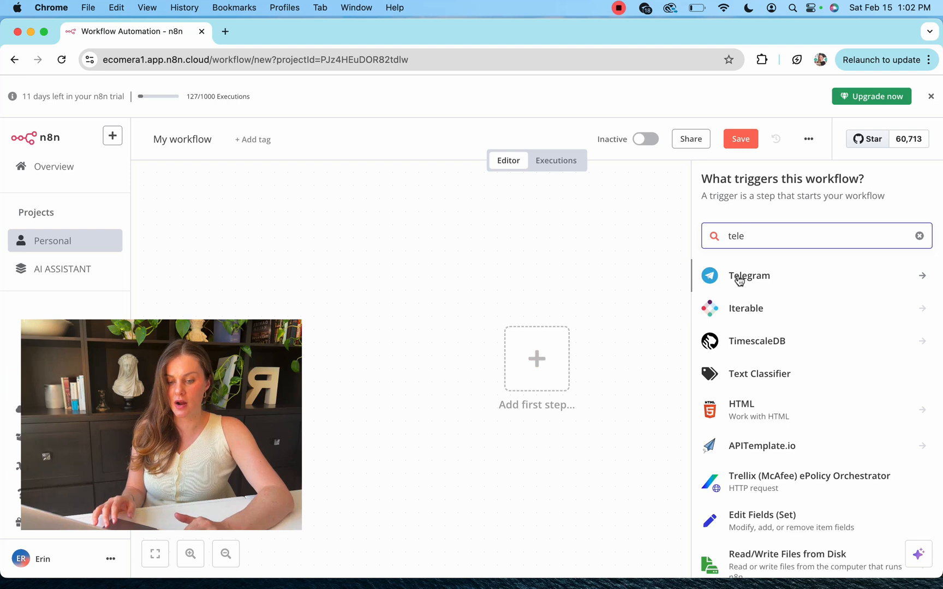
left_click(742, 285)
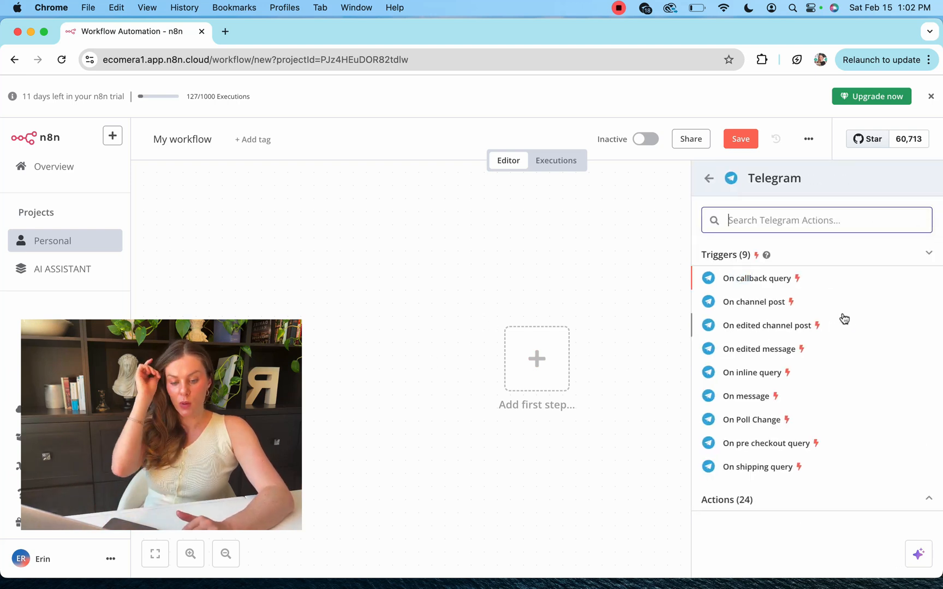
left_click(746, 398)
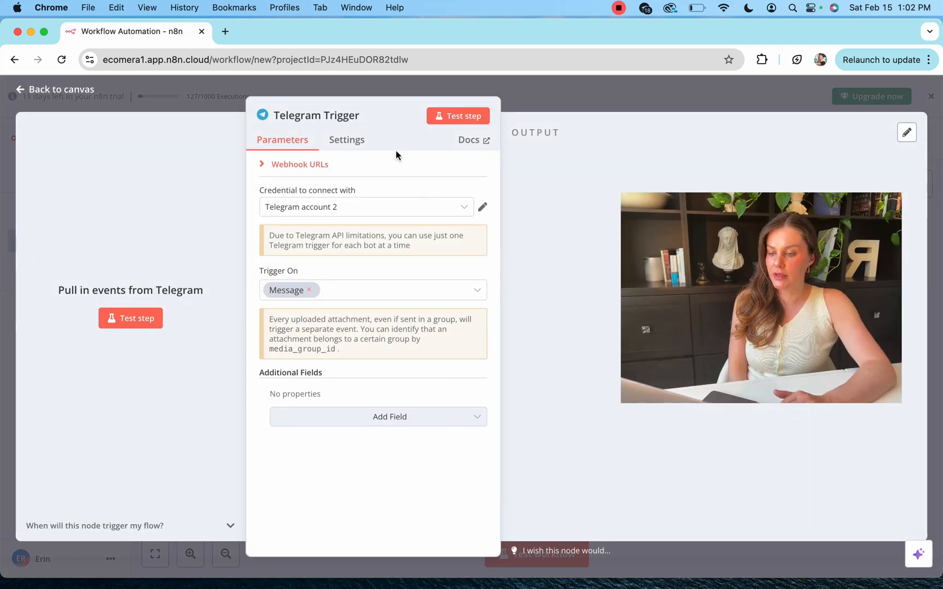
- Switch to Telegram, start the verified BotFather chat, and request a new bot with the /newbot command
left_click(357, 206)
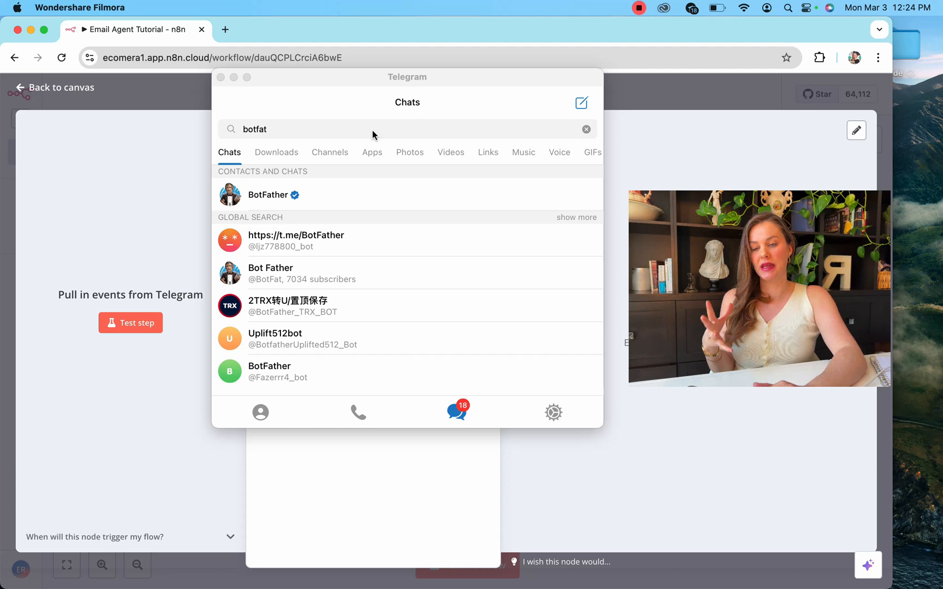
left_click(301, 197)
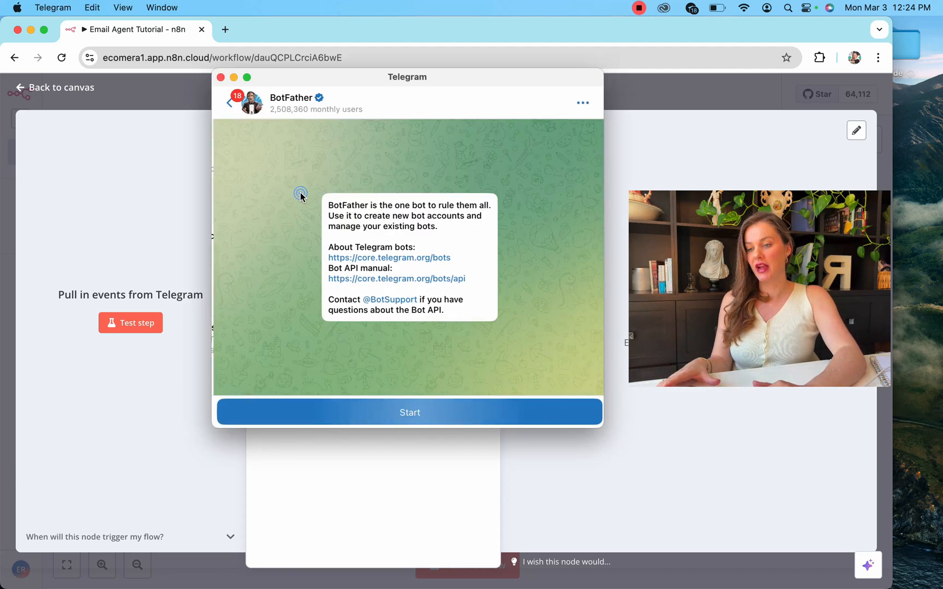
left_click(381, 407)
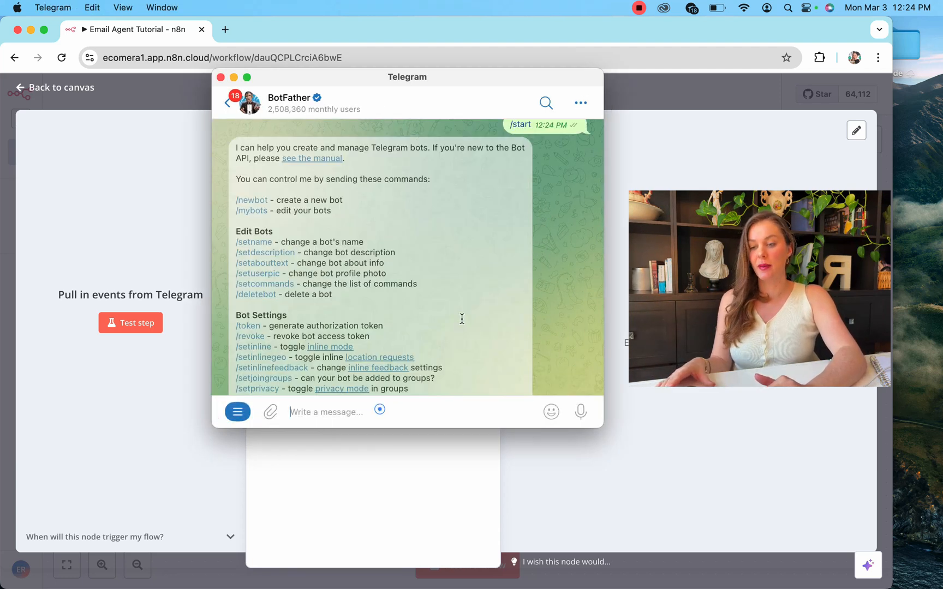
scroll(465, 301, "up", 4)
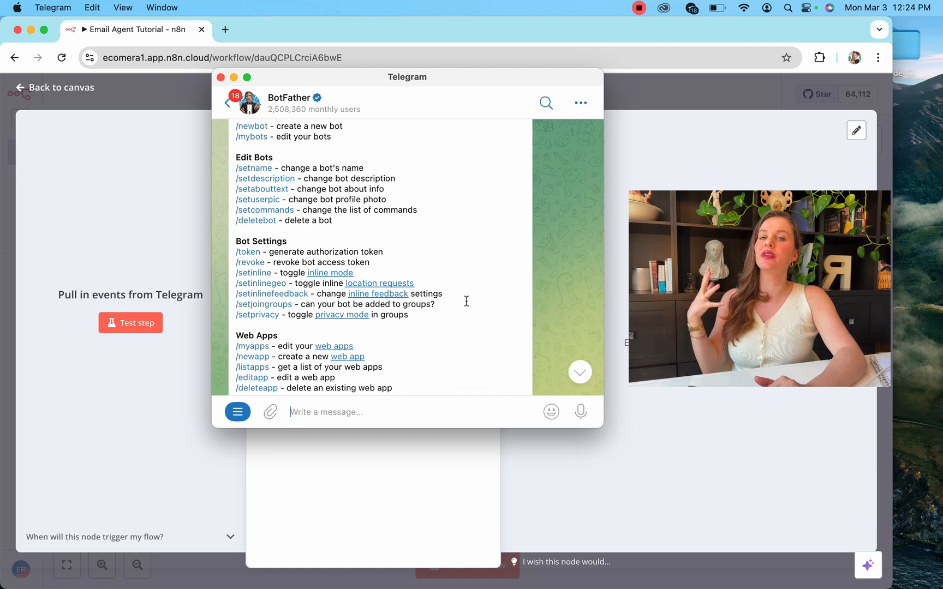
scroll(467, 302, "up", 2)
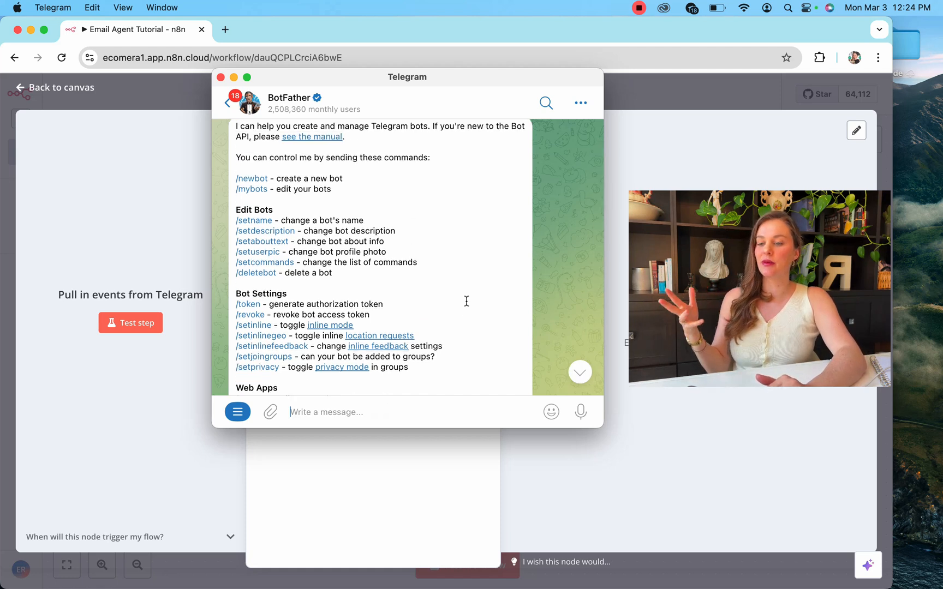
left_click(242, 180)
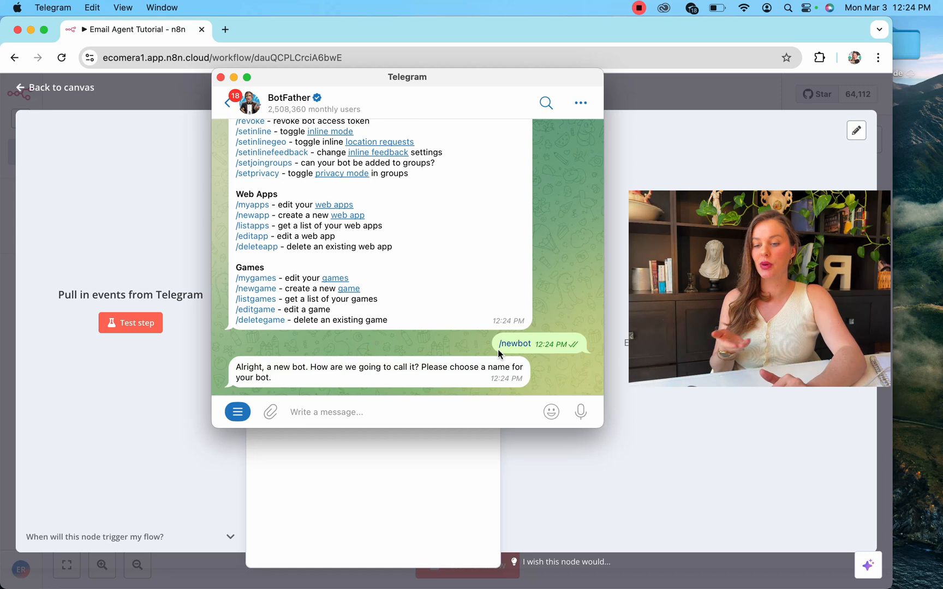
- Name the new bot "YT Tutorial" and give it the username "ecomeraytt_bot"
left_click(464, 411)
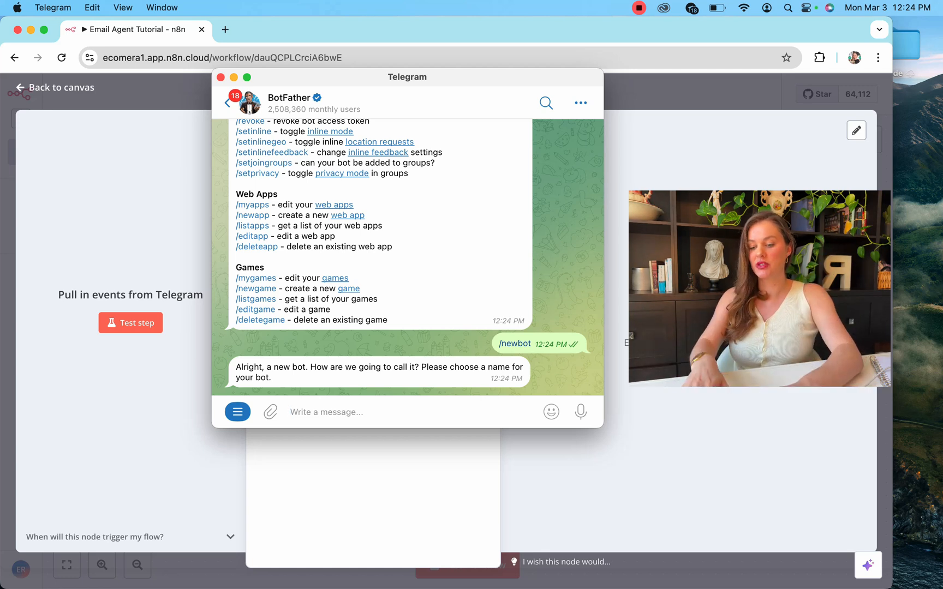
type("YT Tutoria")
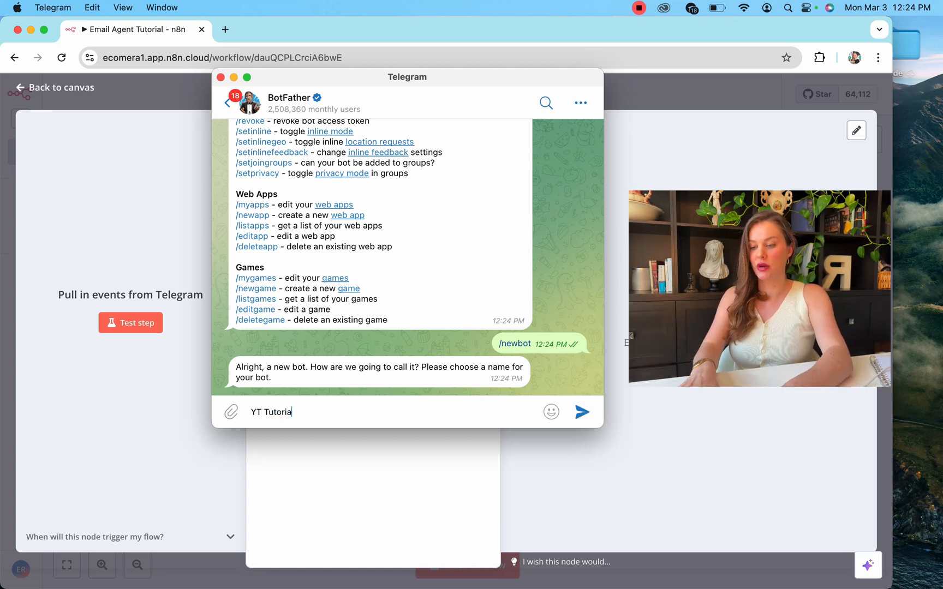
type("l")
key("Return")
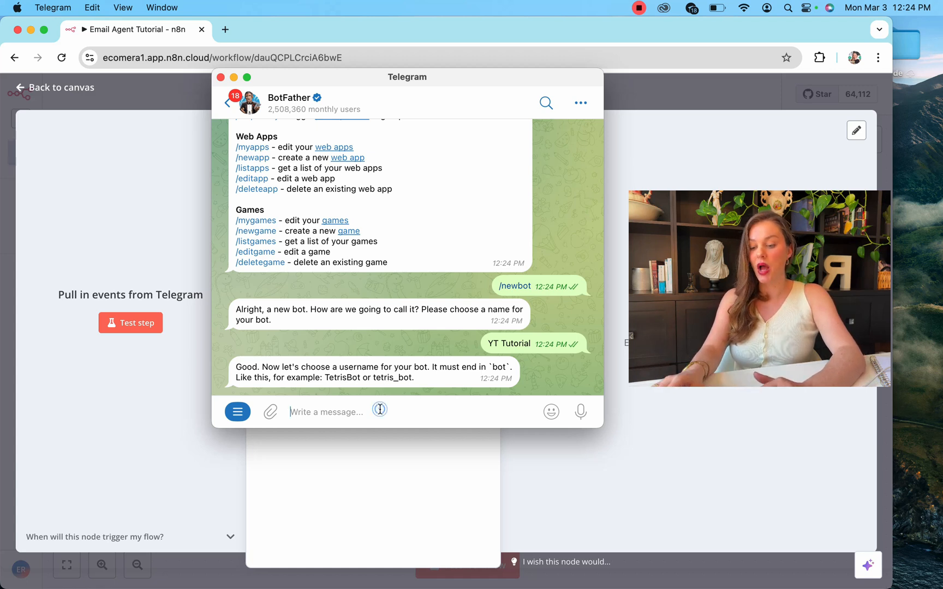
type("ecomeraytt_bo")
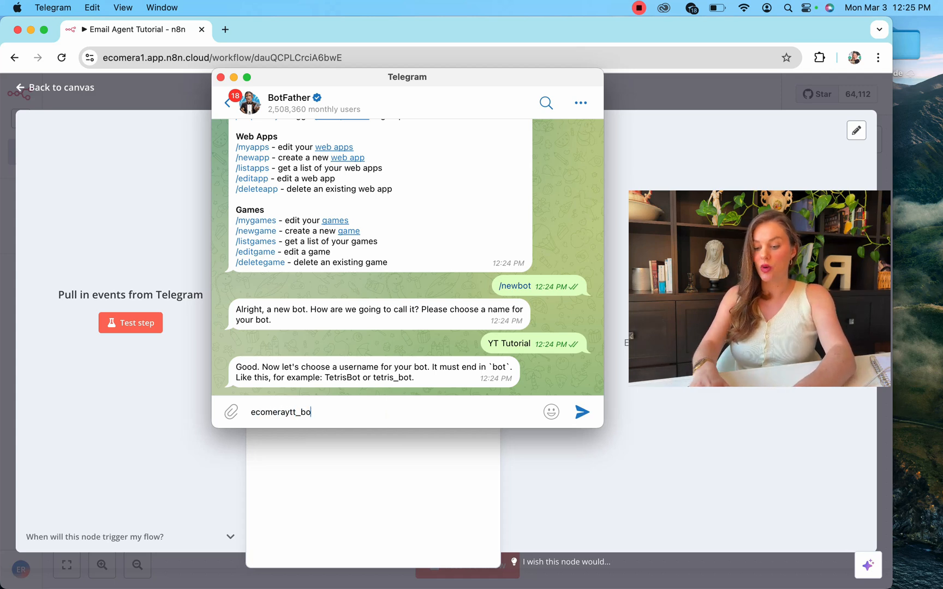
type("t")
key("Return")
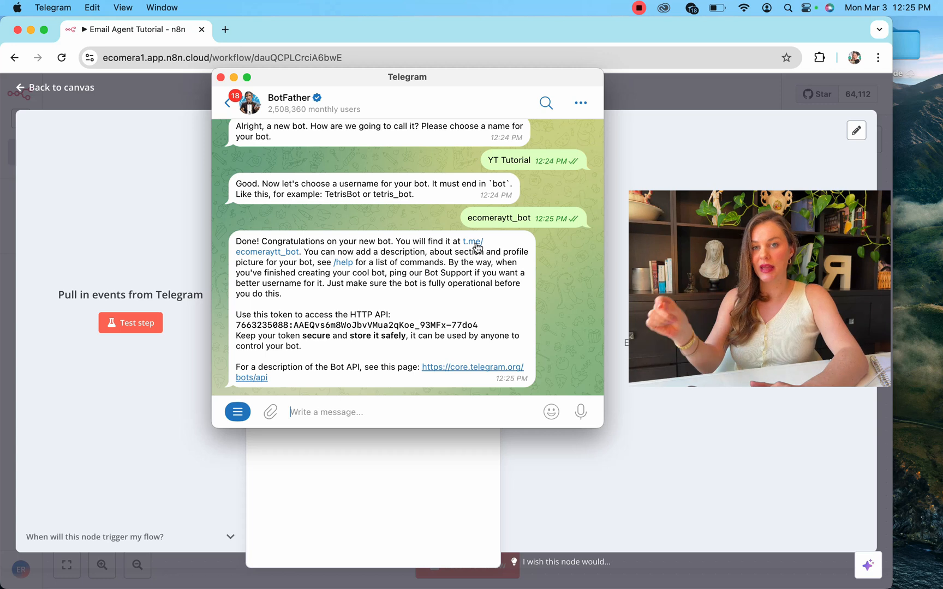
- Copy the bot's API token from BotFather and paste it as the access token of a new Telegram credential in n8n
left_click(322, 326)
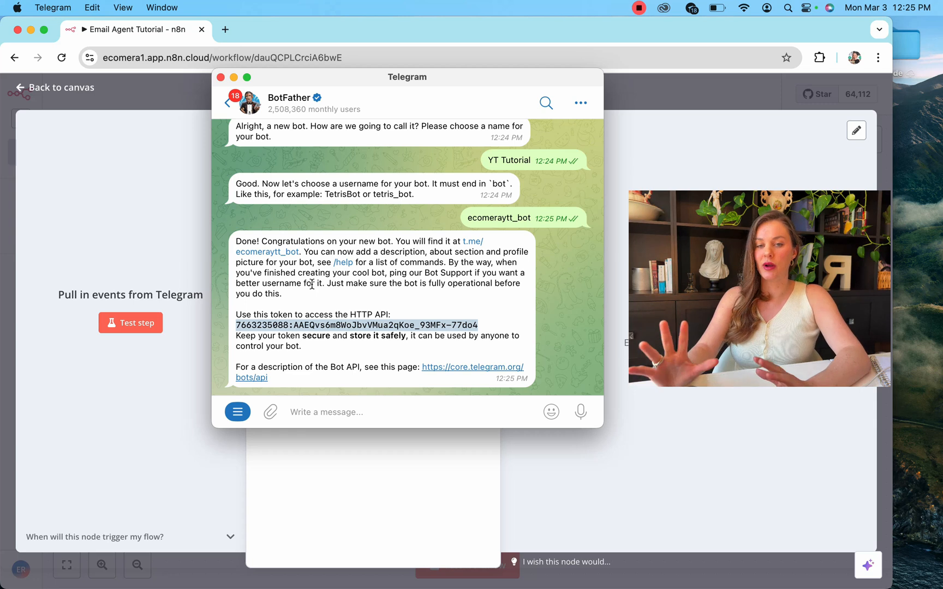
left_click(175, 253)
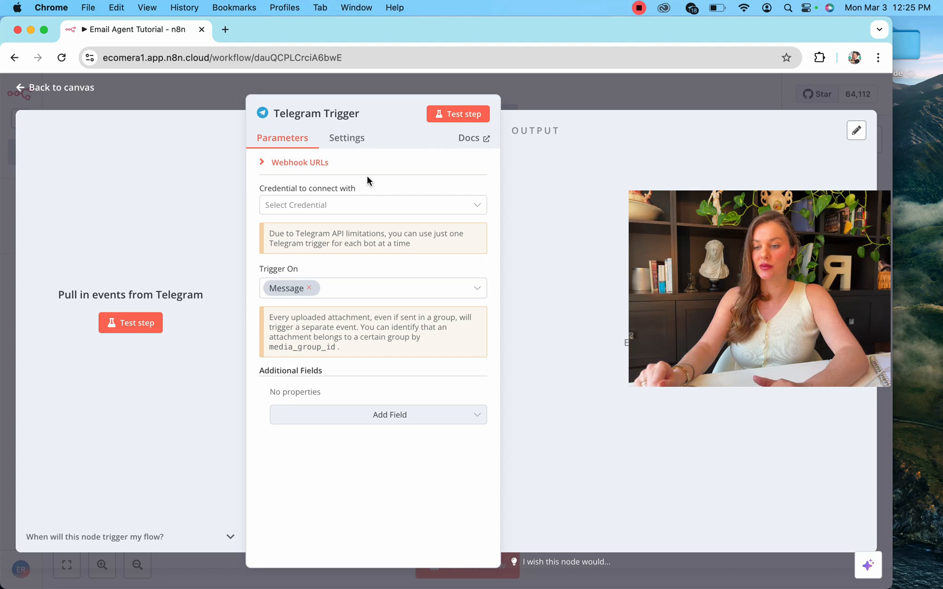
left_click(354, 204)
left_click(302, 304)
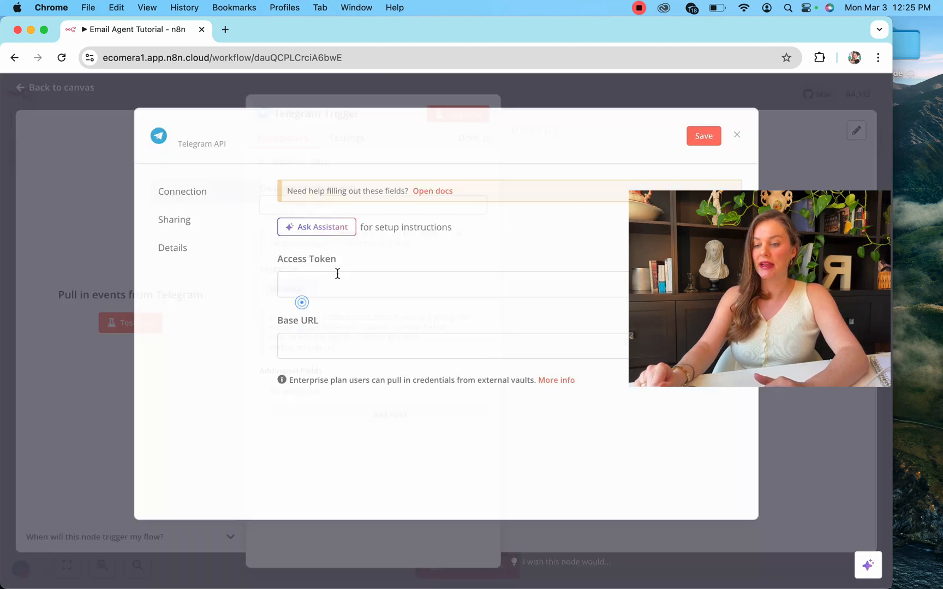
left_click(372, 286)
key("super+v")
- Rename the new Telegram credential to YTBOT, save it, and return to the Telegram Trigger settings
left_click(382, 136)
left_click(233, 136)
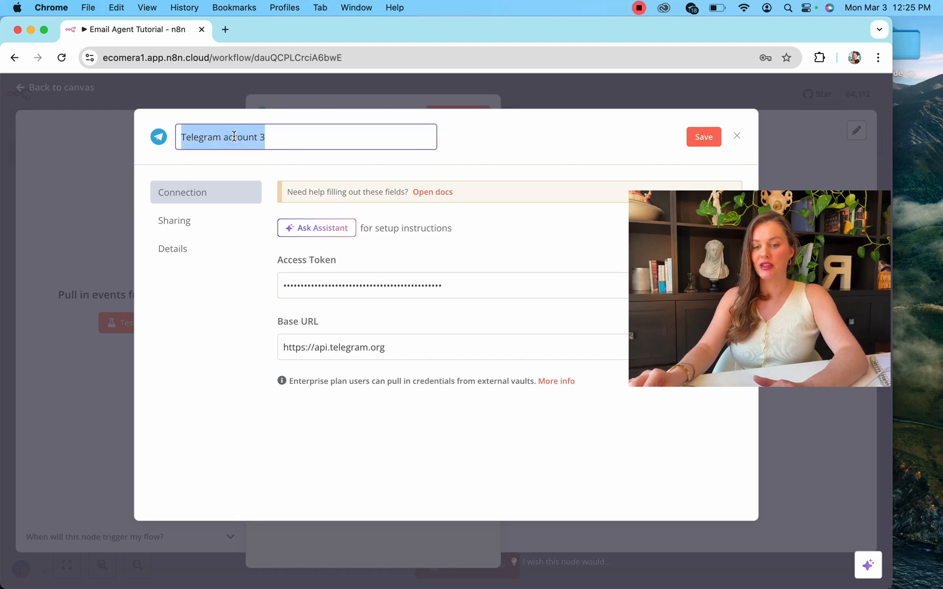
type("Y")
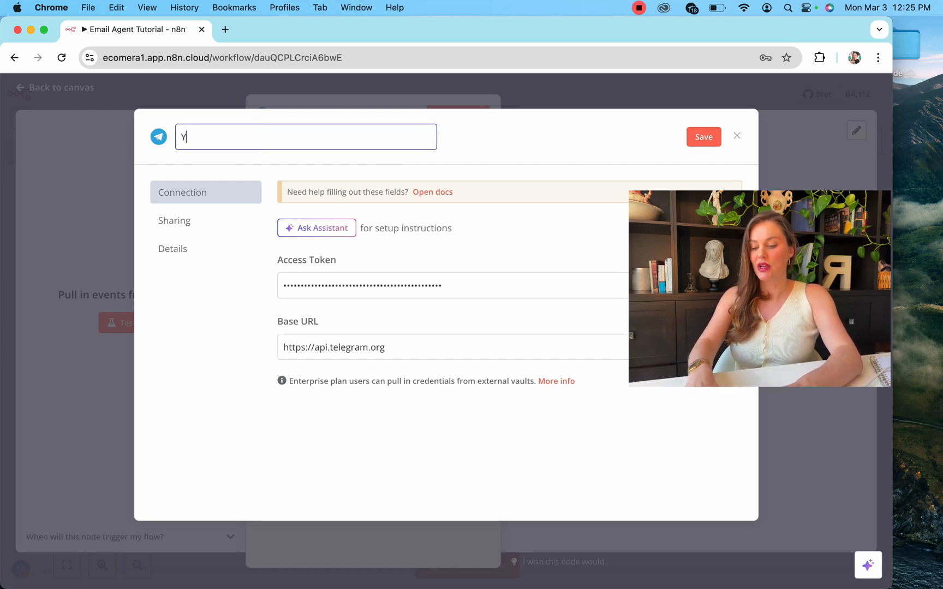
type("TBOT")
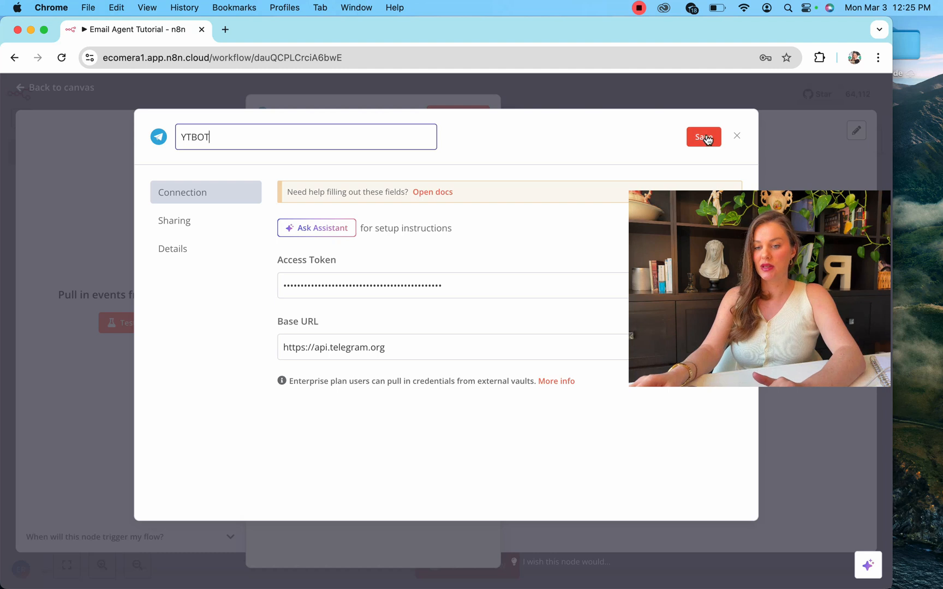
left_click(706, 138)
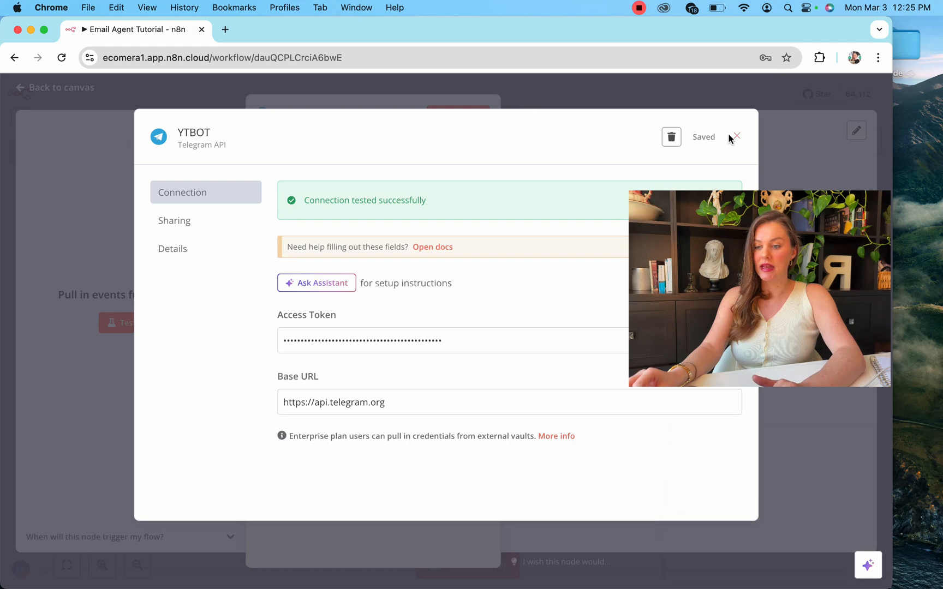
left_click(737, 137)
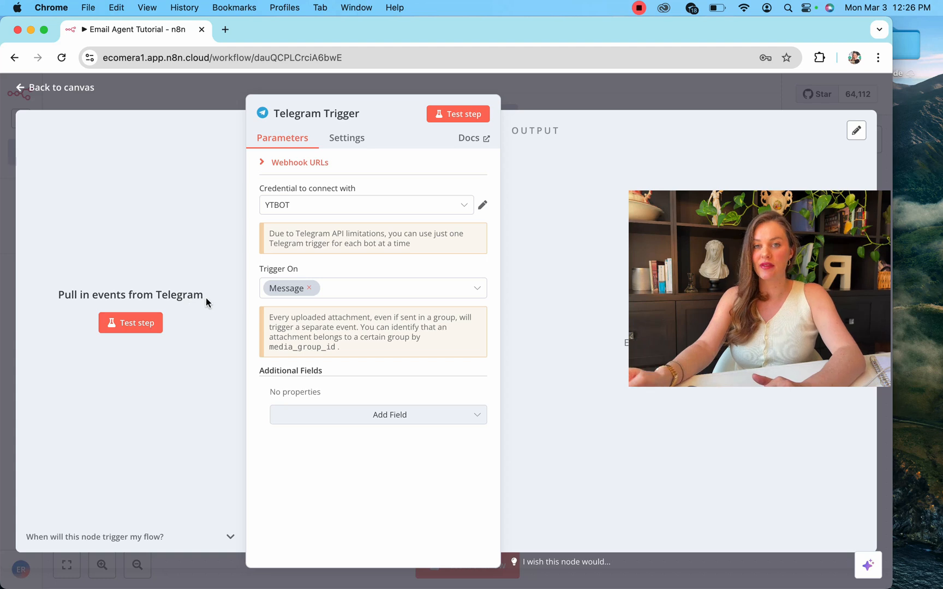
- Start a test of the Telegram Trigger and open the new bot's chat from BotFather's link in Telegram
left_click(141, 328)
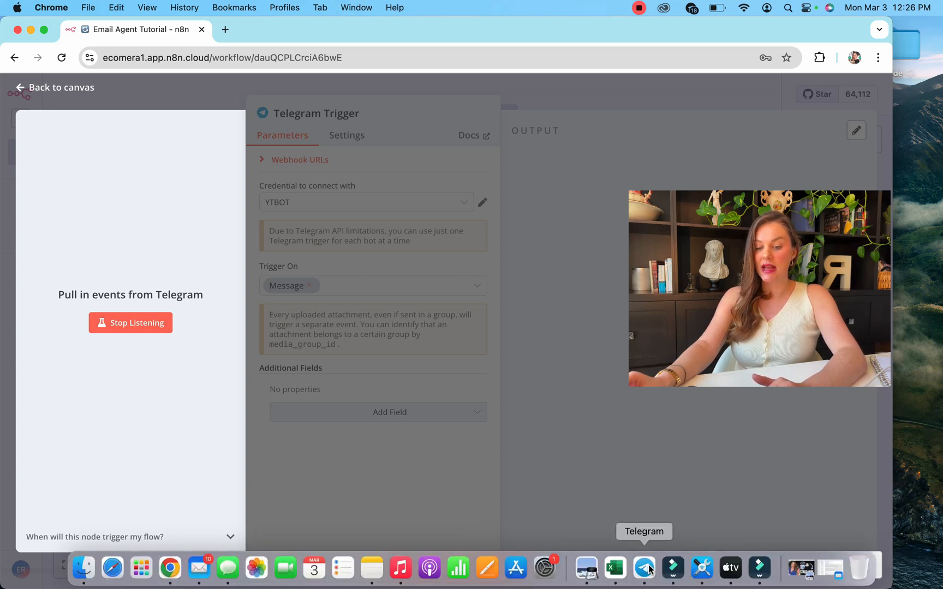
left_click(644, 582)
left_click(301, 286)
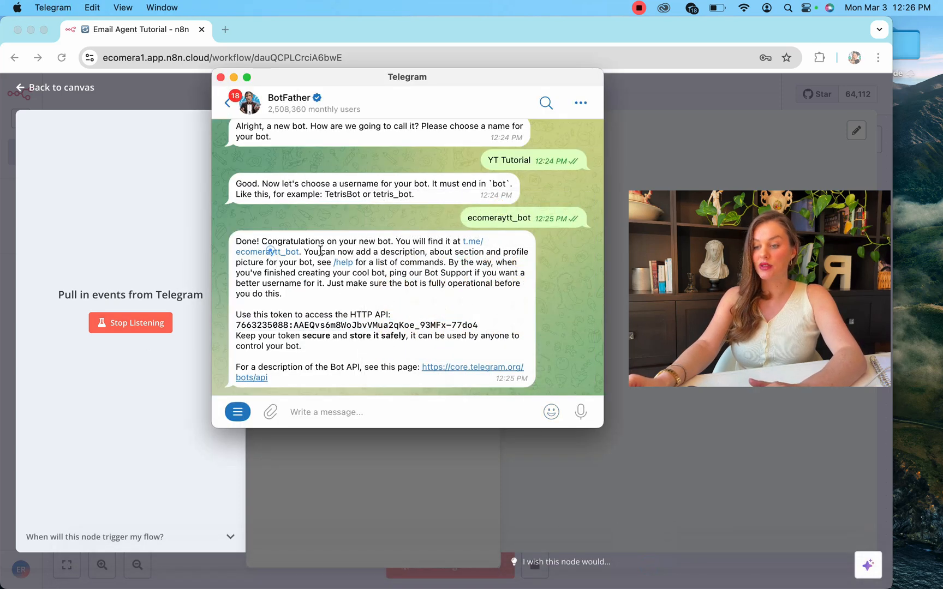
left_click(297, 256)
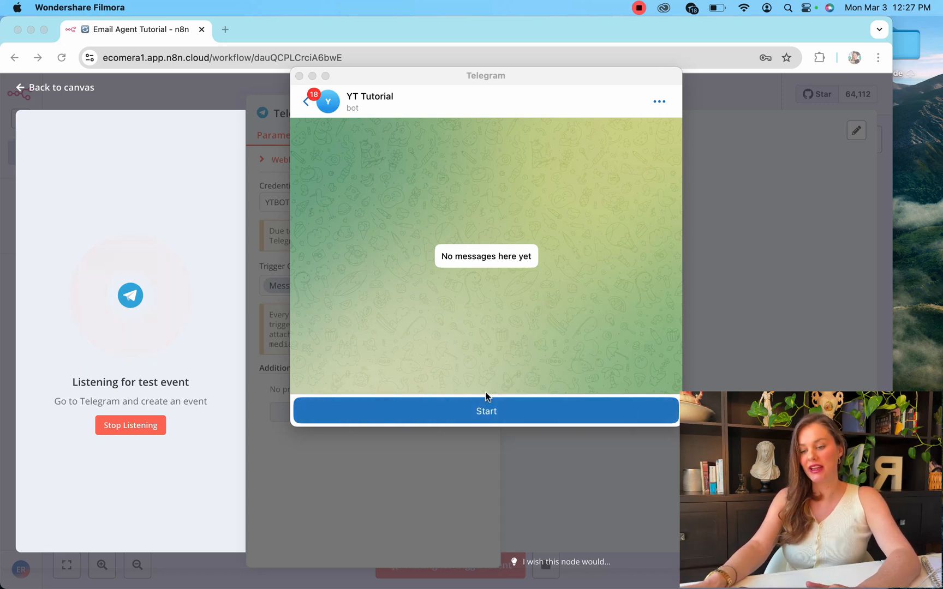
- Start the YT Tutorial bot and send it the test message "Hey!"
left_click(480, 408)
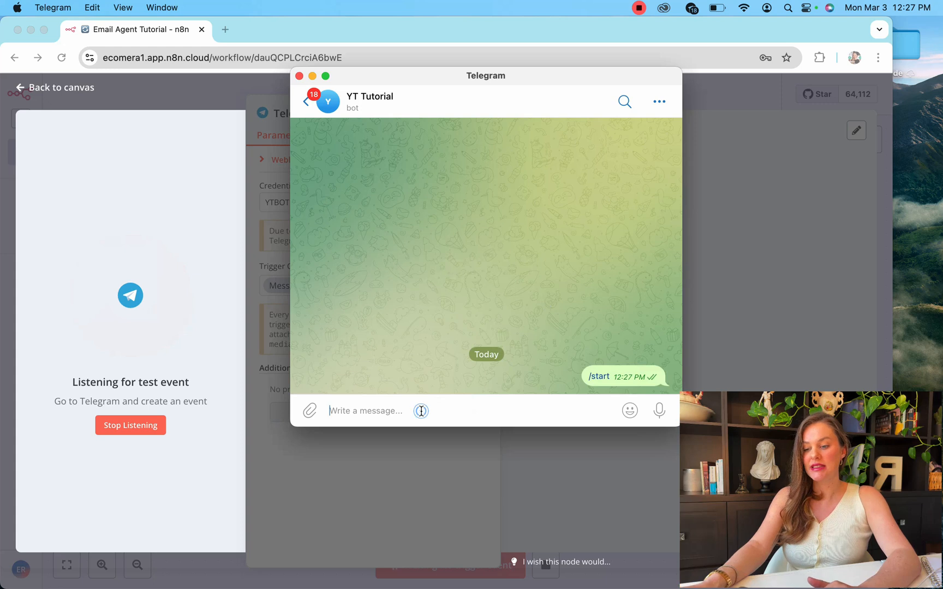
type("H4")
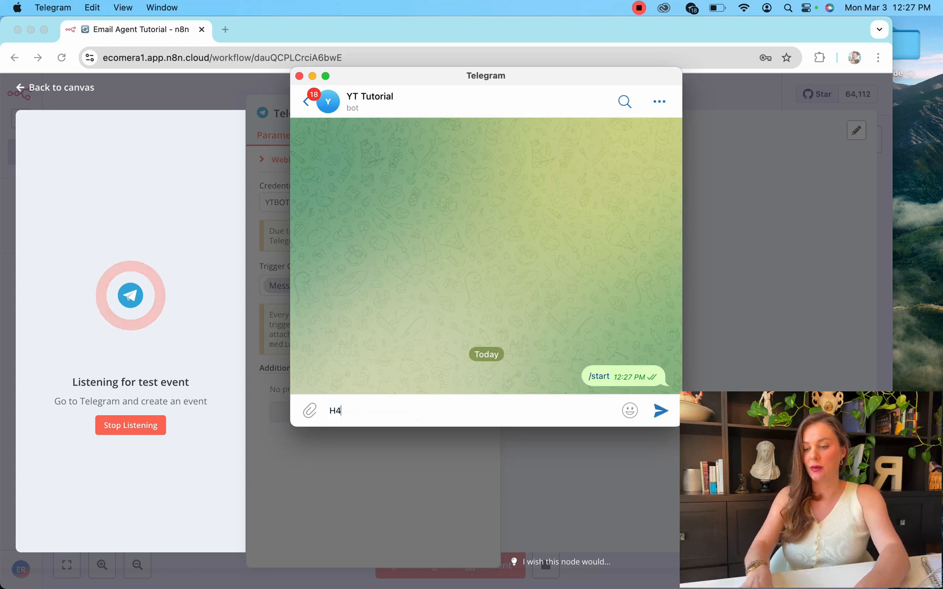
key("BackSpace")
type("ey!")
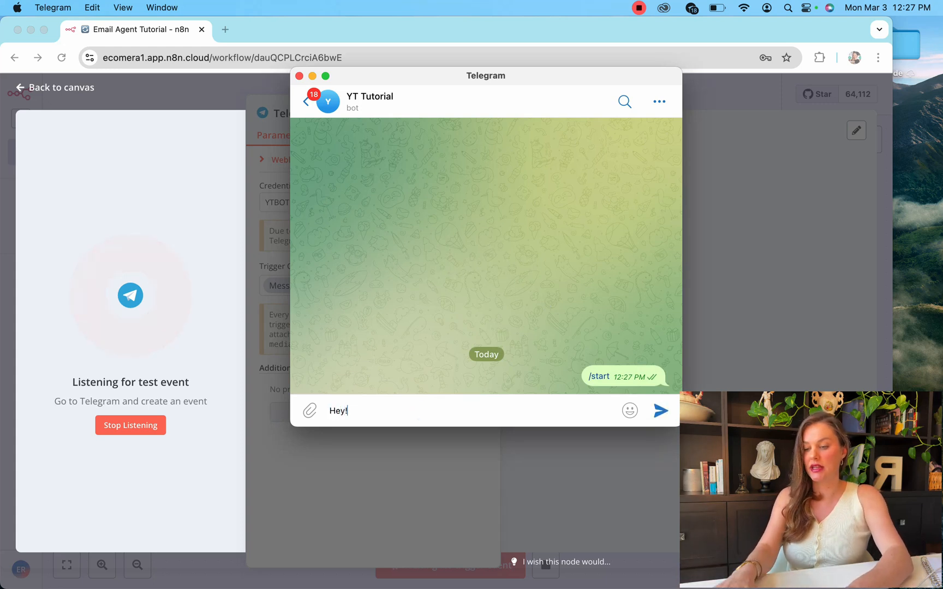
key("Return")
- Switch back to n8n and review the message data in the Telegram Trigger's output
left_click(97, 217)
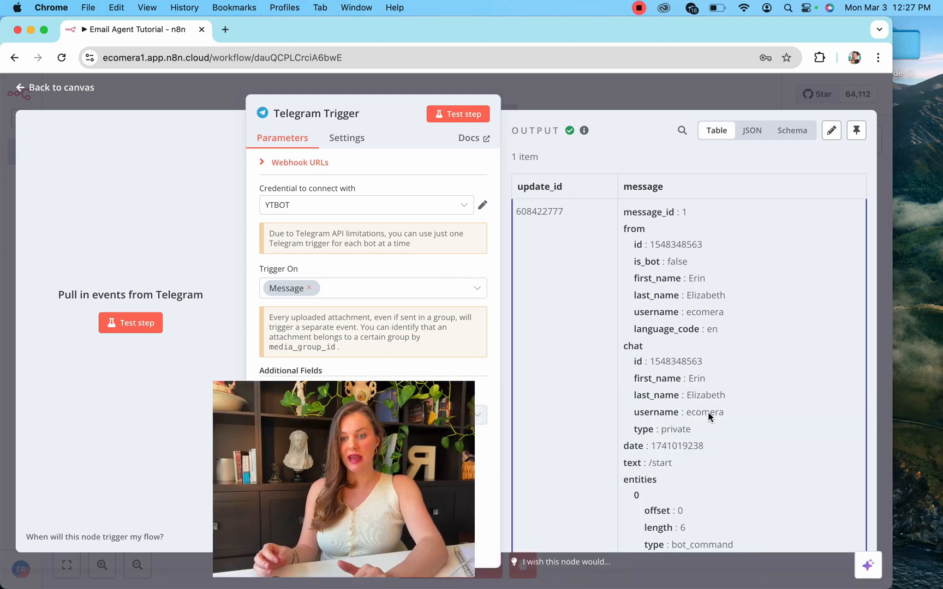
scroll(709, 415, "down", 2)
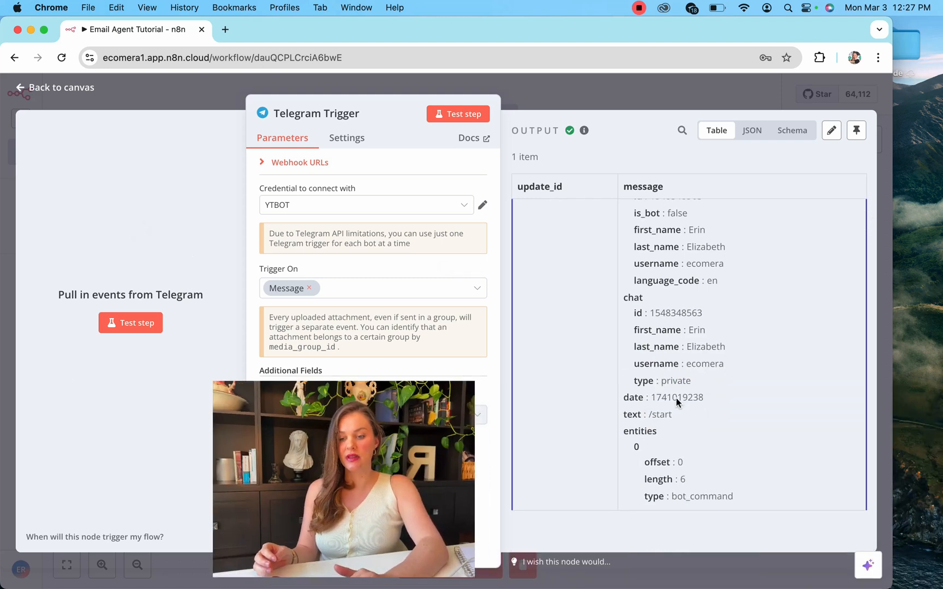
left_click_drag(399, 456, 572, 325)
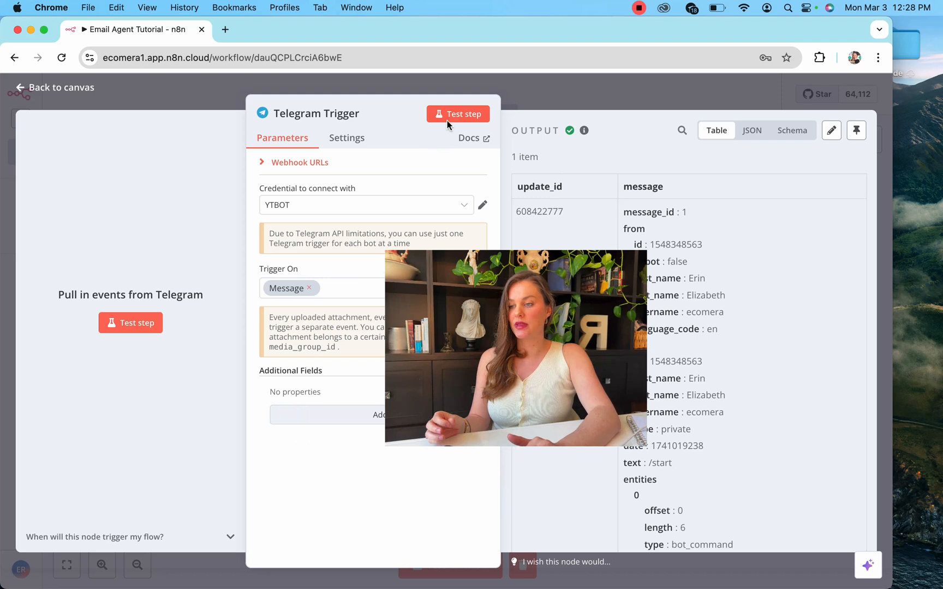
- Return to the canvas, save the Email Agent Tutorial workflow, and show the browser in full screen
left_click(71, 105)
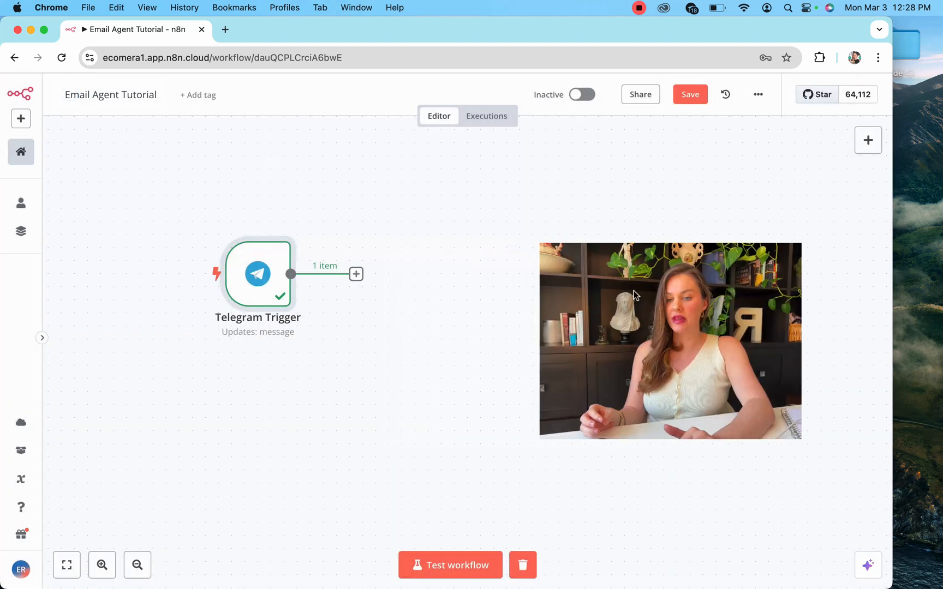
left_click(691, 94)
key("ctrl+super+f")
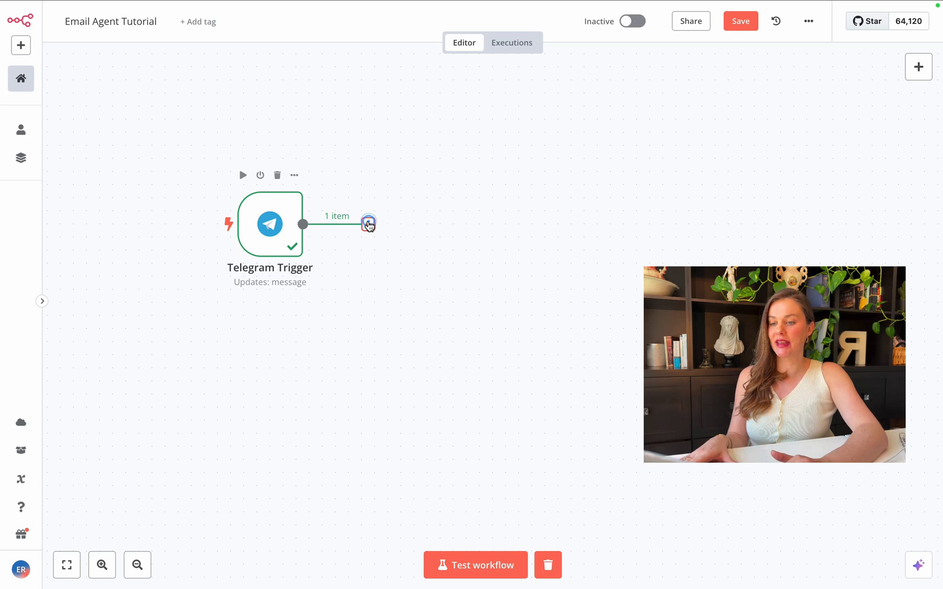
- Add an AI Agent node after the Telegram Trigger by searching the nodes for "ai"
left_click(369, 224)
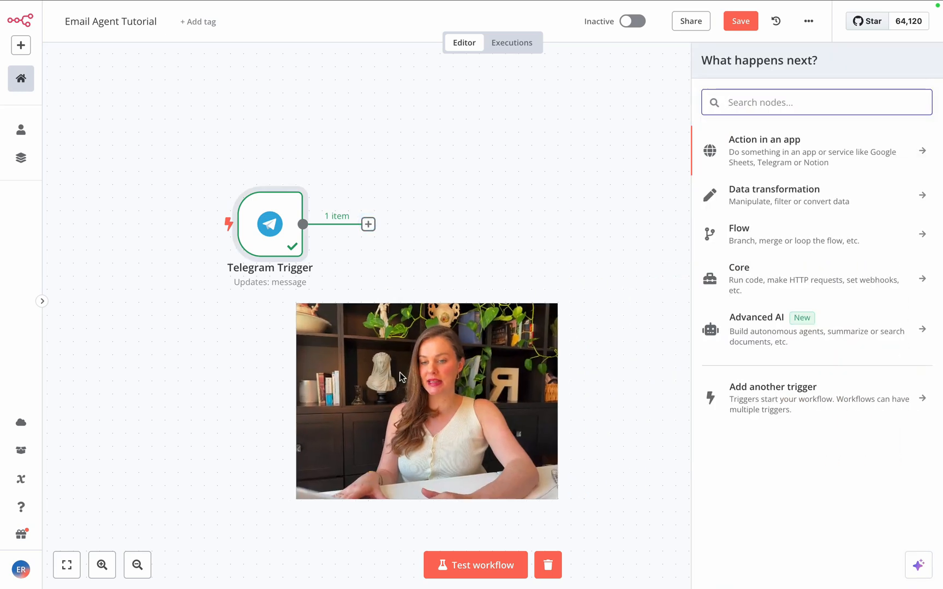
type("a")
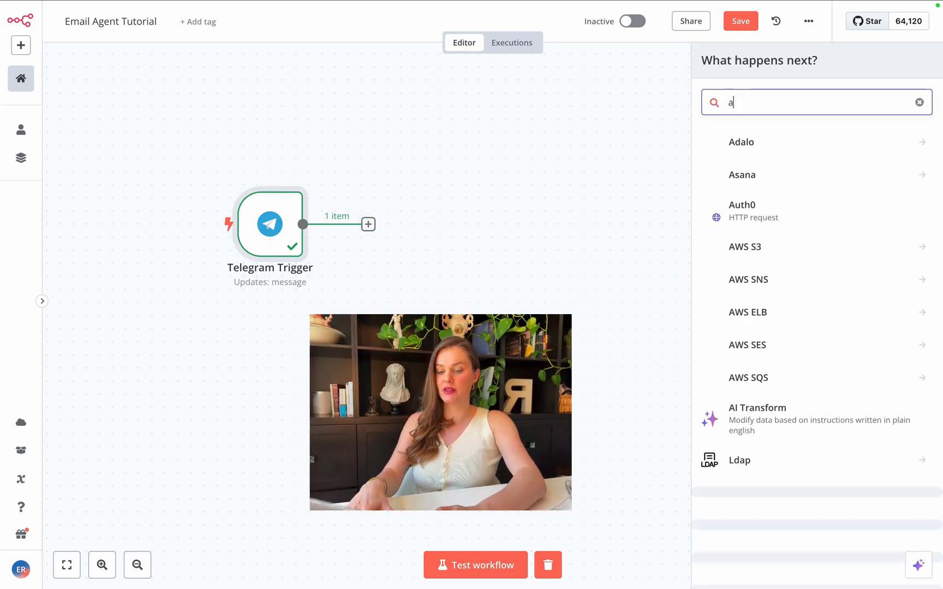
type("i")
left_click(741, 179)
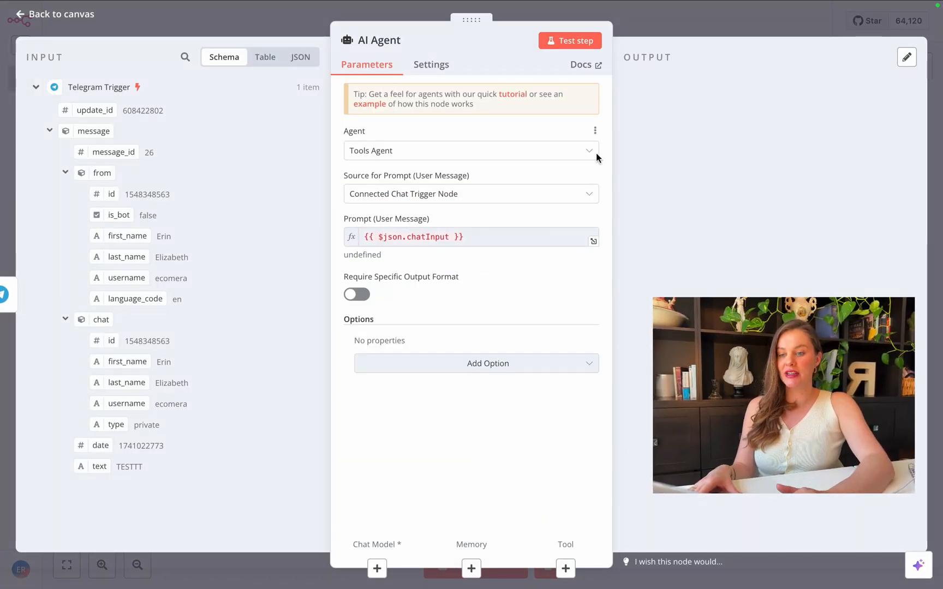
- Review the available agent types for the AI Agent node and select Tools Agent
left_click(373, 150)
scroll(393, 295, "down", 3)
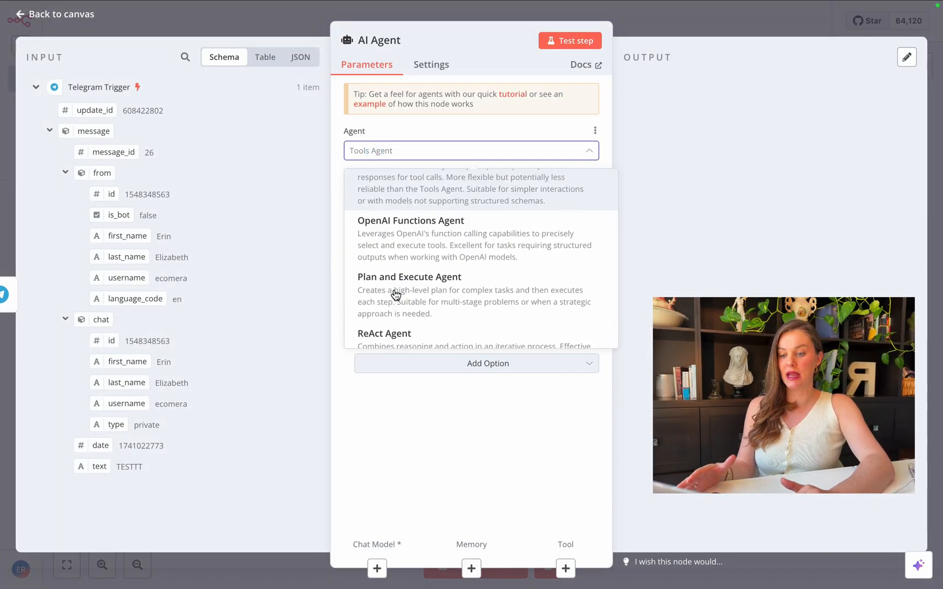
scroll(395, 294, "down", 2)
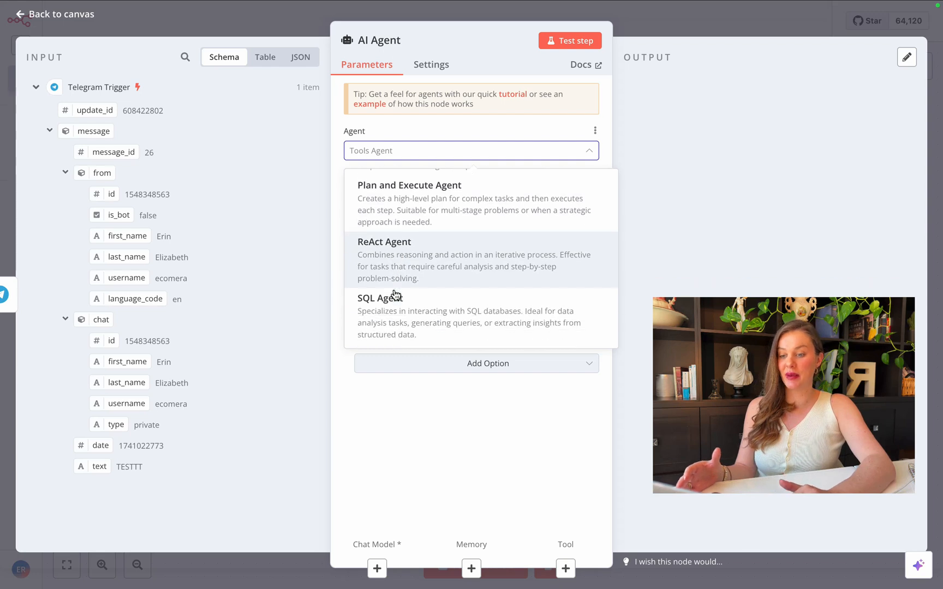
scroll(395, 295, "up", 5)
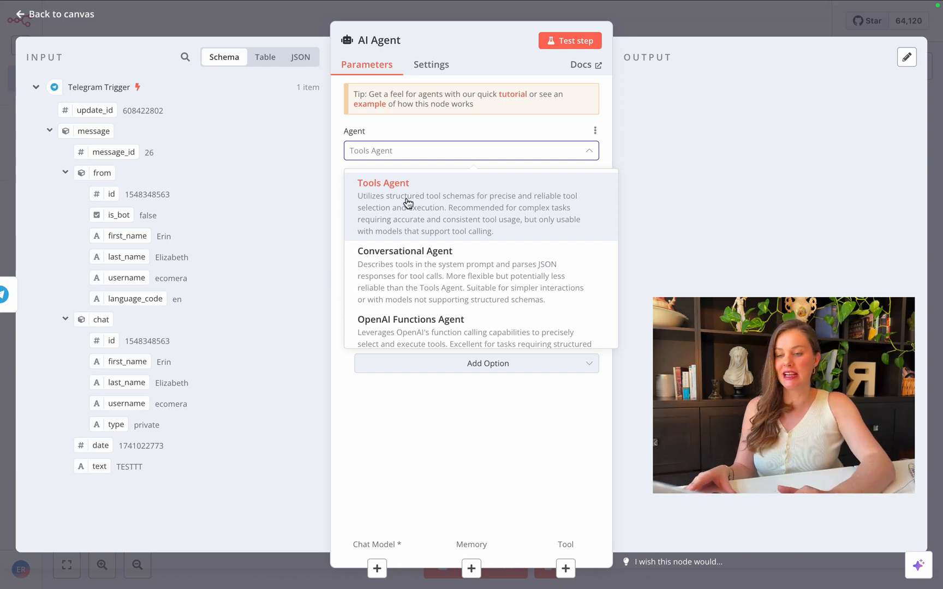
left_click(406, 202)
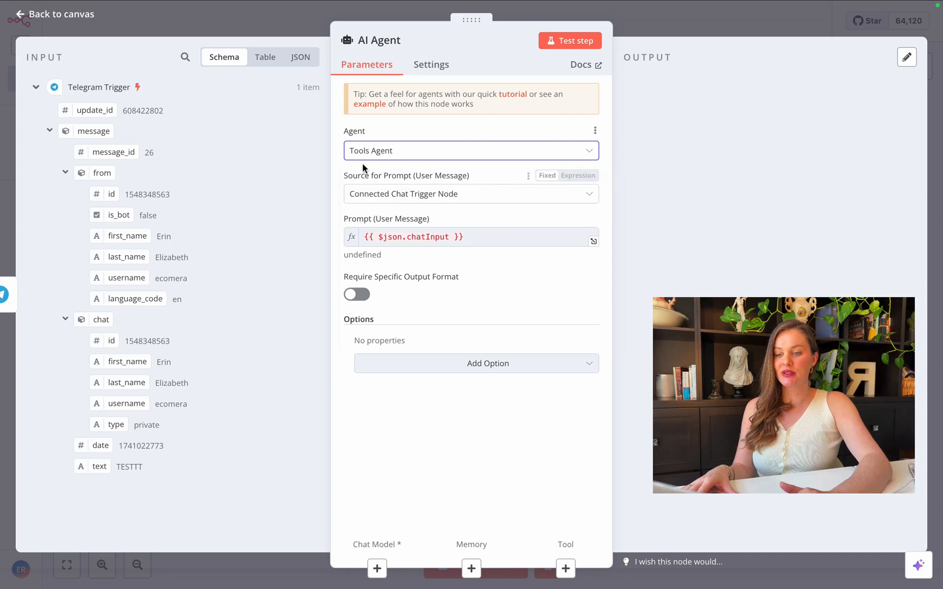
- Set the AI Agent's source for the user prompt to Define below
left_click(470, 196)
left_click(400, 269)
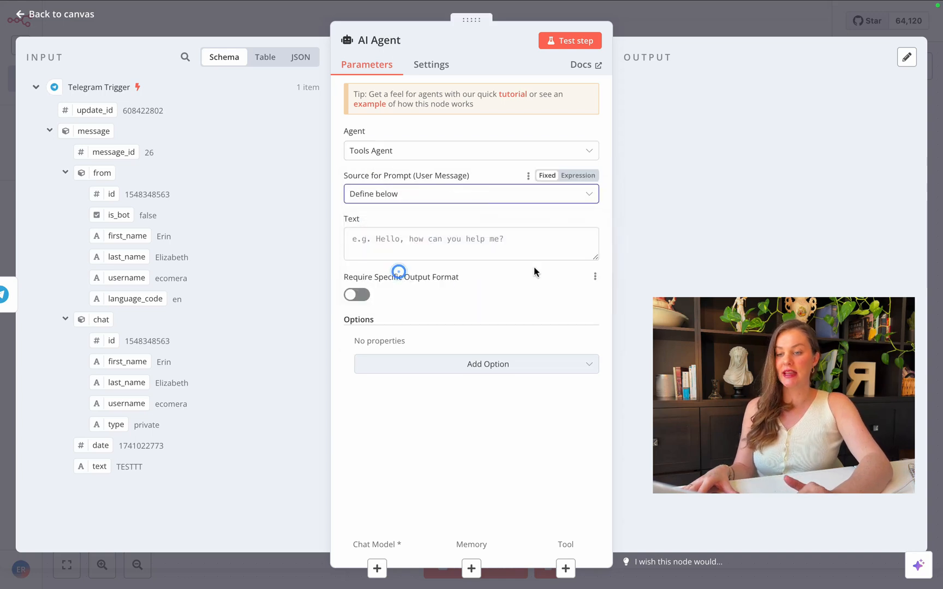
left_click_drag(344, 219, 373, 219)
left_click(372, 219)
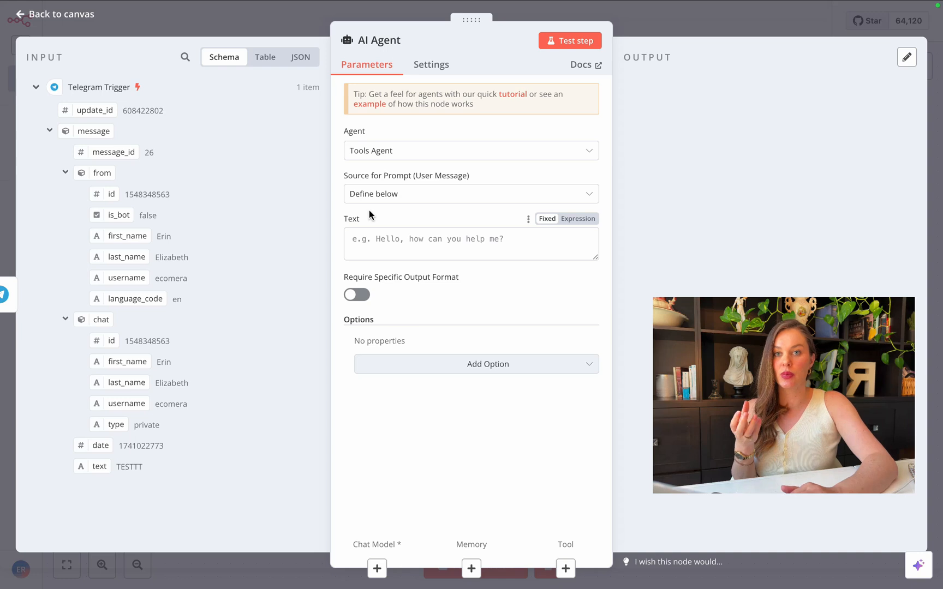
- Switch to the Business AI Prompt document in ChatGPT and copy its text from the welcome line through item 9, Common Questions Answered
mouse_move(385, 3)
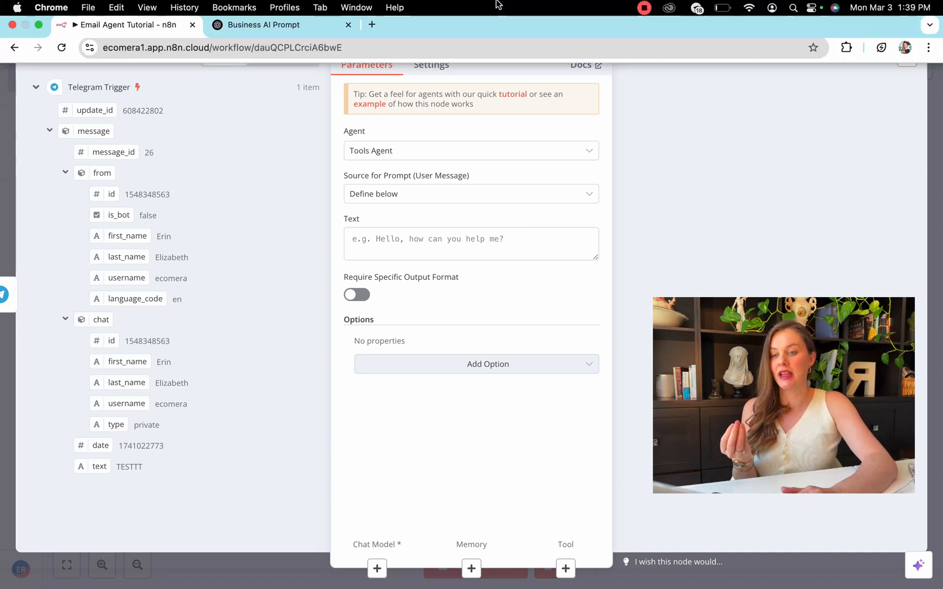
left_click(316, 29)
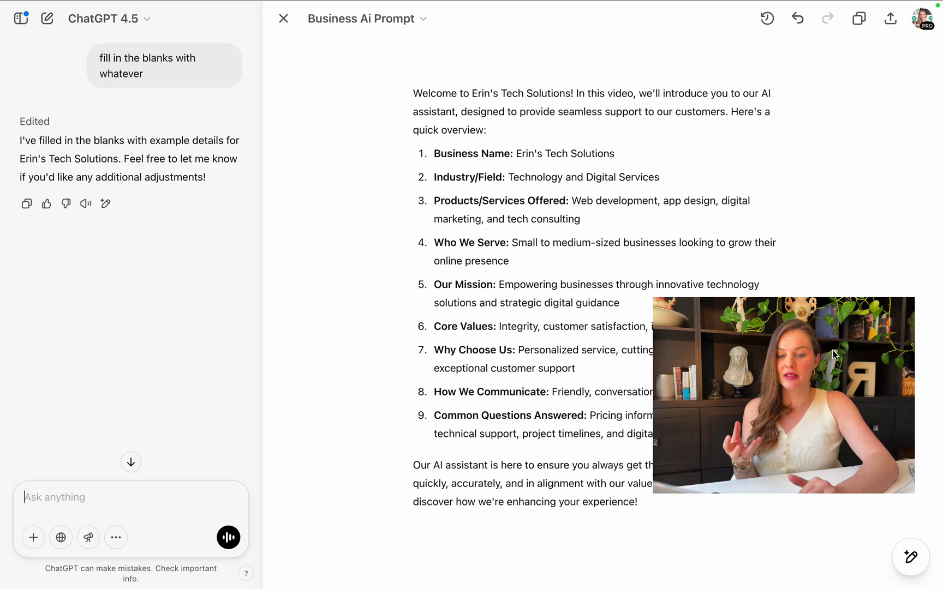
left_click_drag(804, 386, 224, 339)
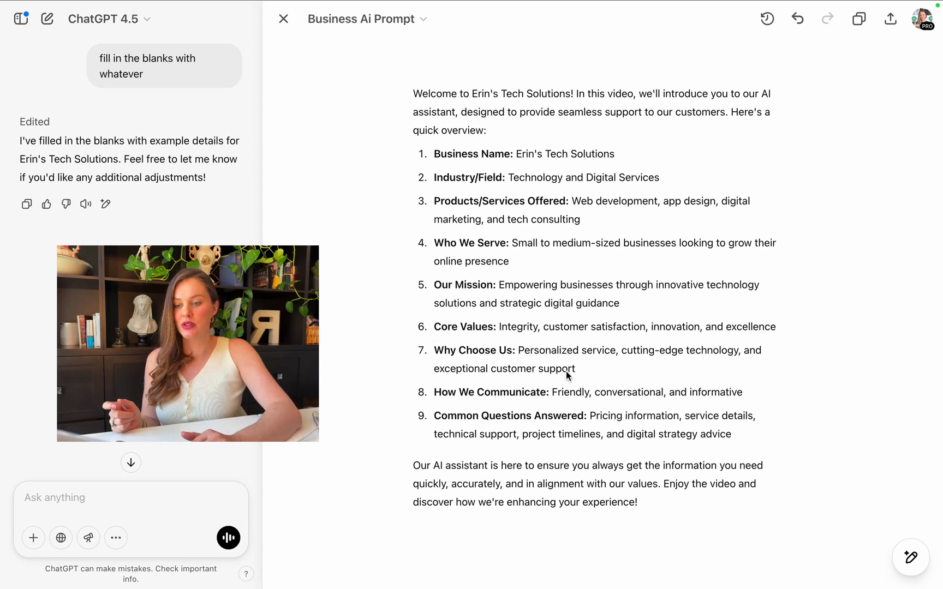
left_click_drag(413, 94, 770, 446)
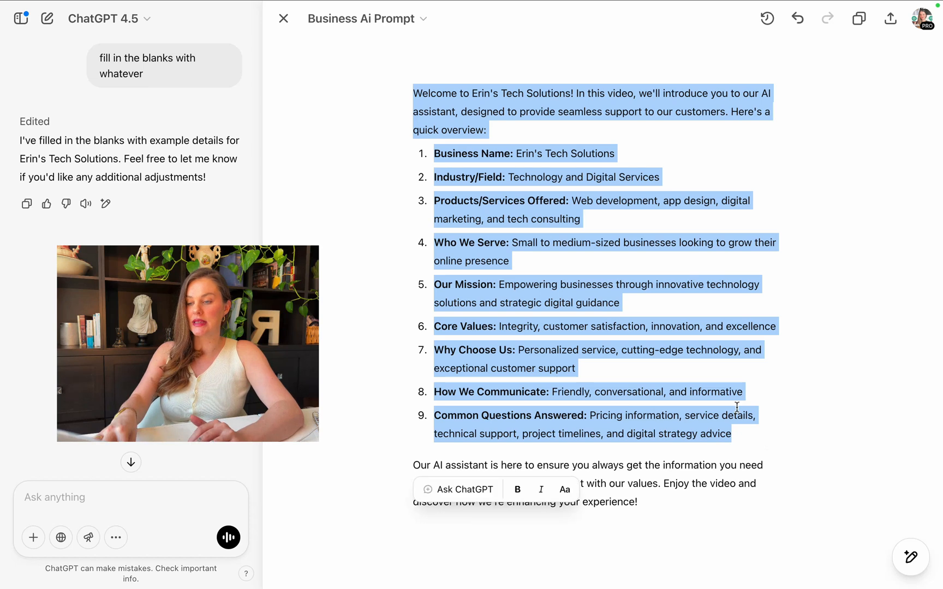
- Switch back to n8n, paste the business overview as the AI Agent's prompt text, and append the line "You can access GMail."
left_click(143, 29)
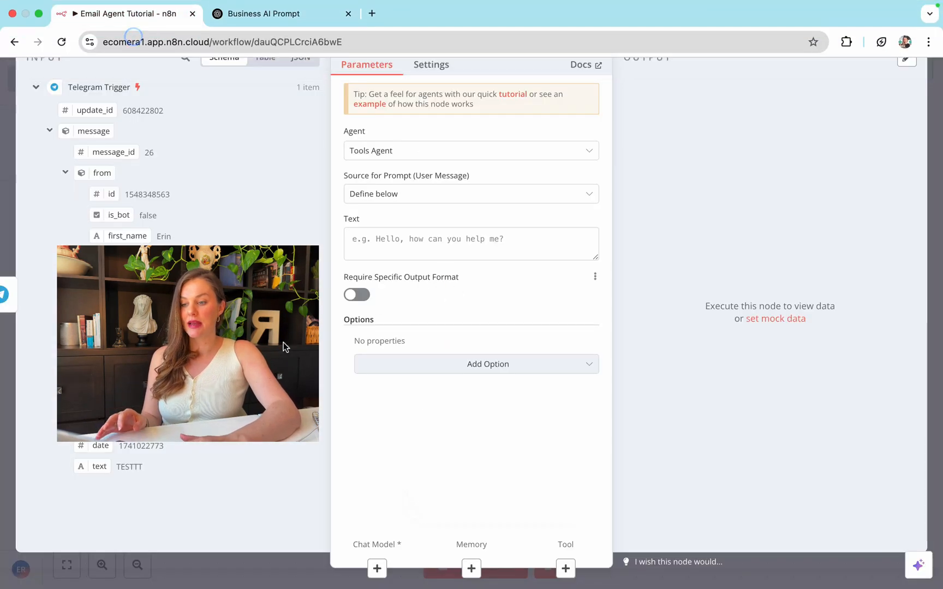
left_click(449, 254)
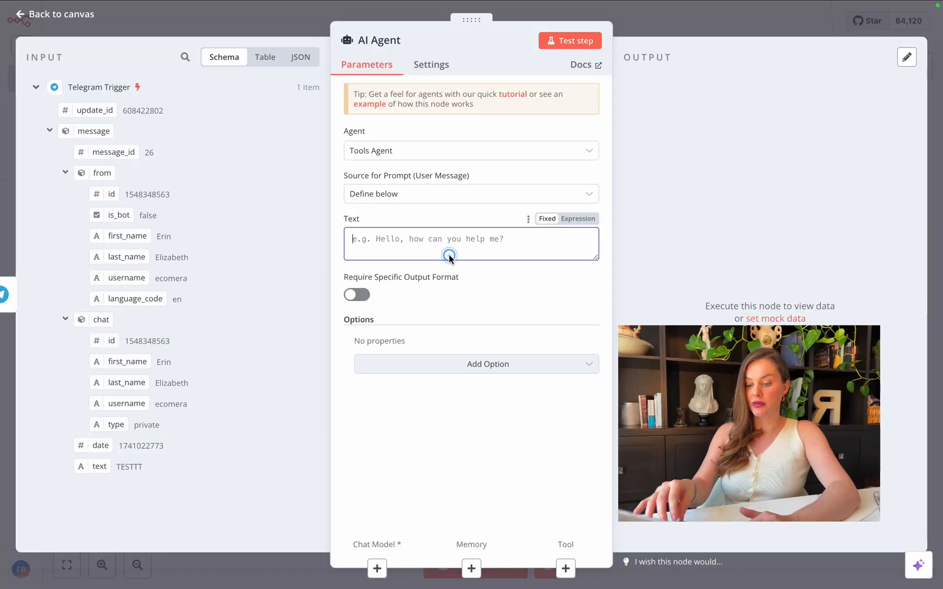
key("ctrl+v")
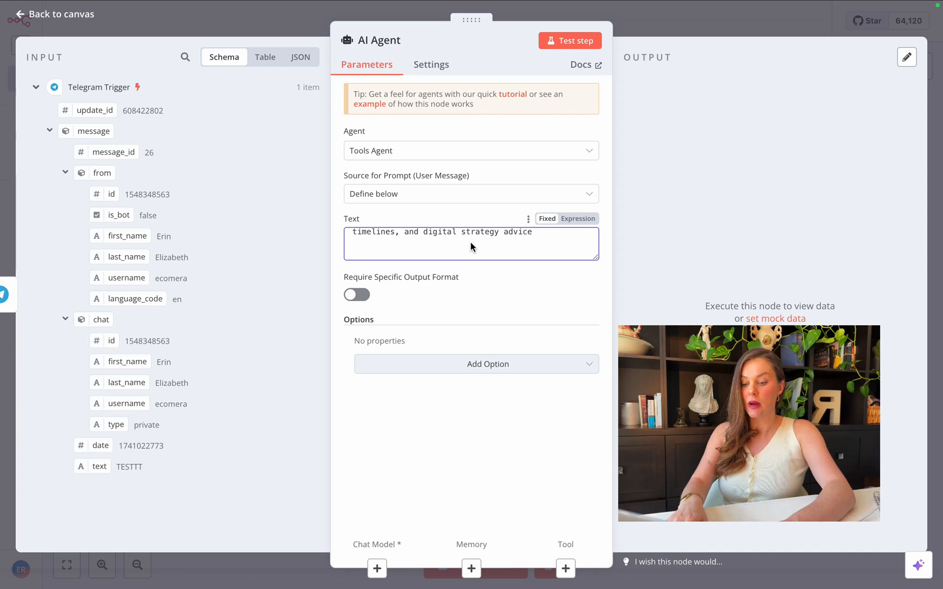
type("You c")
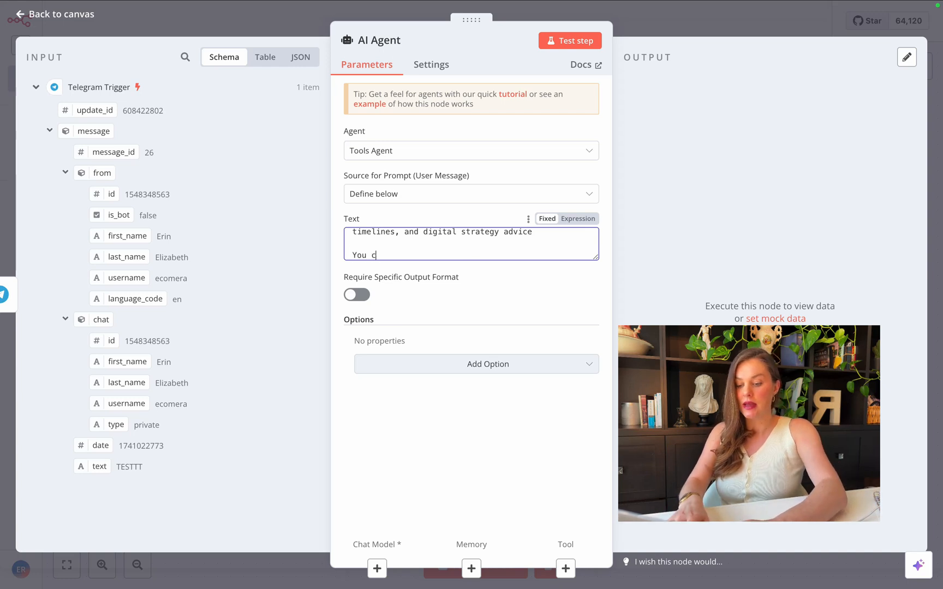
type("an access GMa")
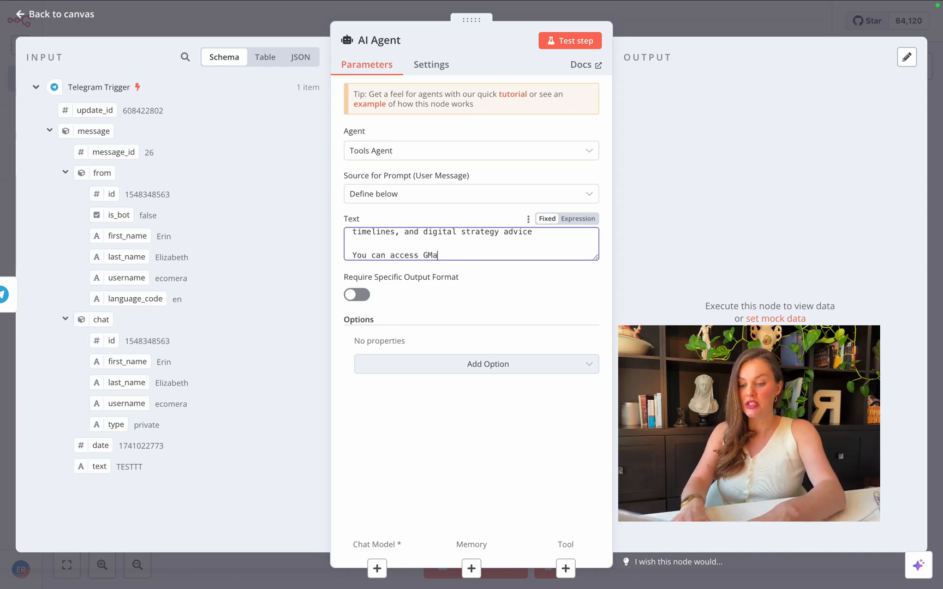
type("il.")
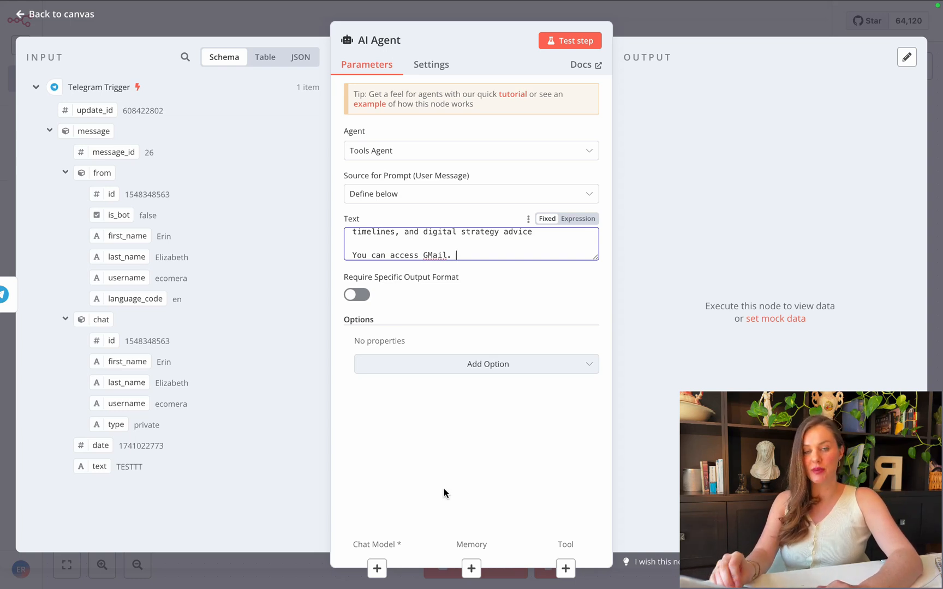
- Attach an OpenAI Chat Model to the AI Agent, choose the gpt-4o model, and return to the canvas
left_click(377, 569)
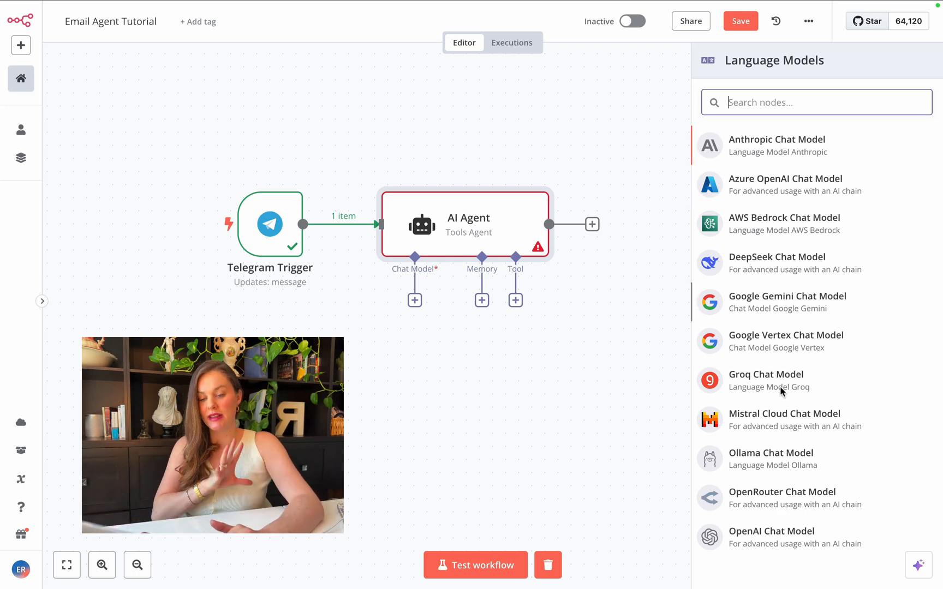
left_click(767, 531)
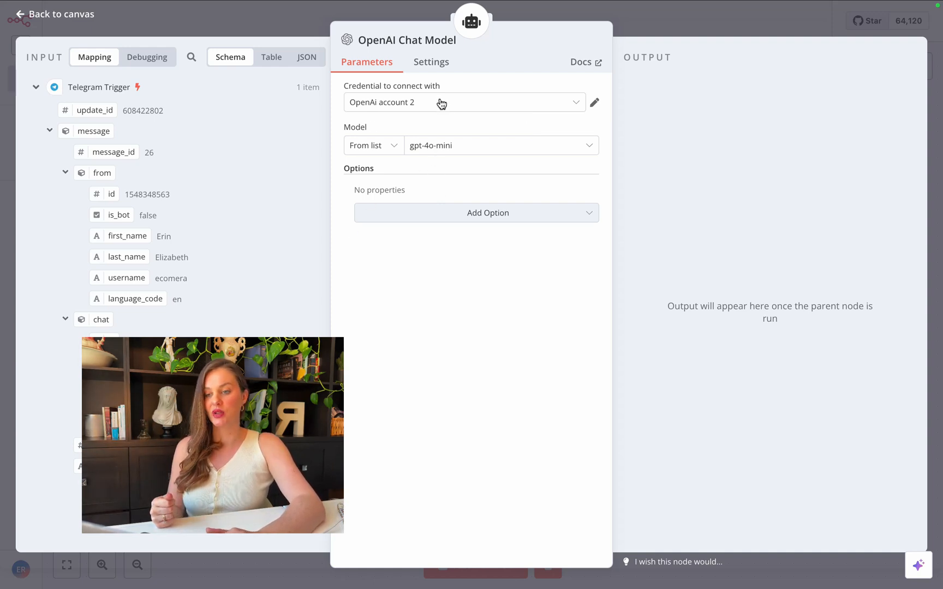
left_click(458, 145)
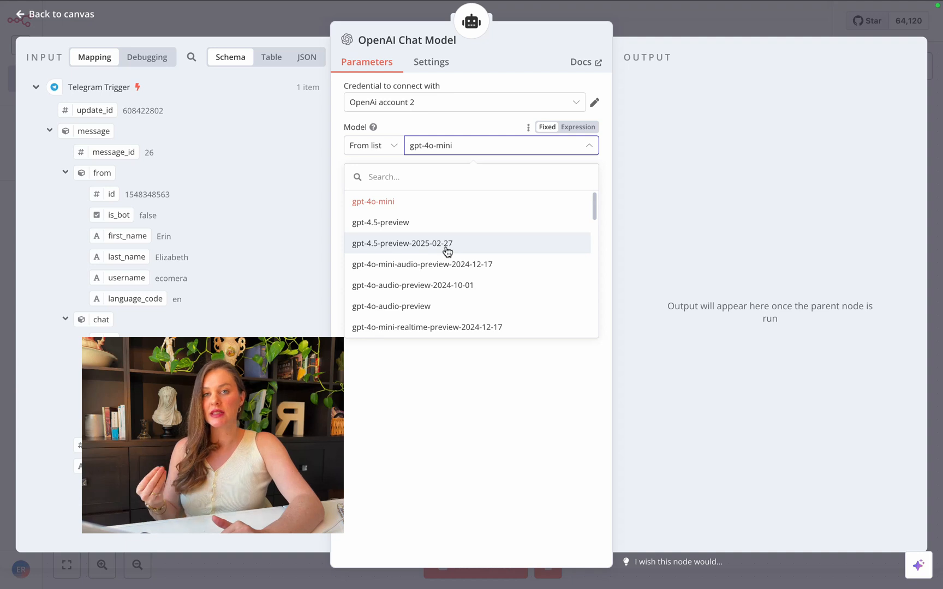
scroll(447, 251, "down", 3)
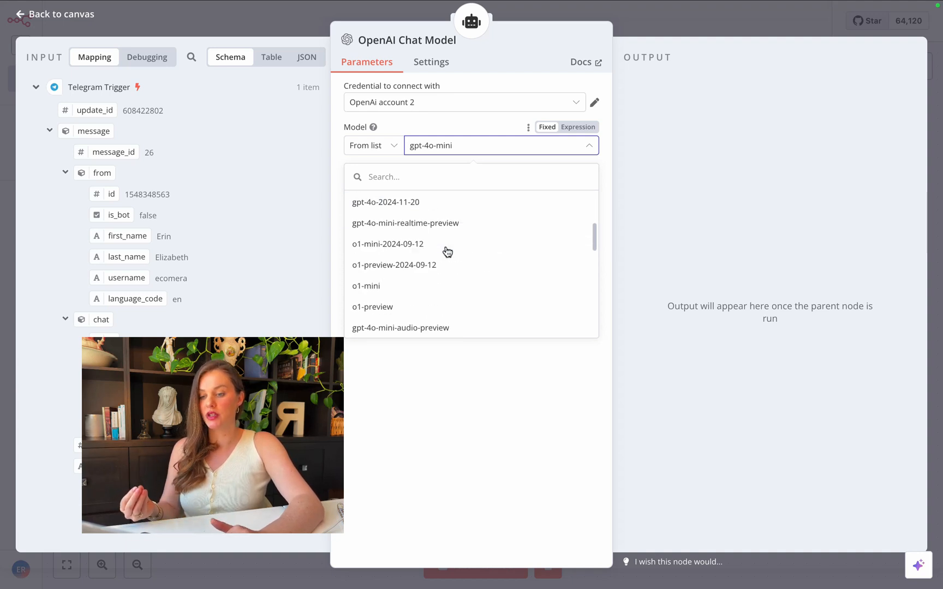
scroll(423, 294, "down", 2)
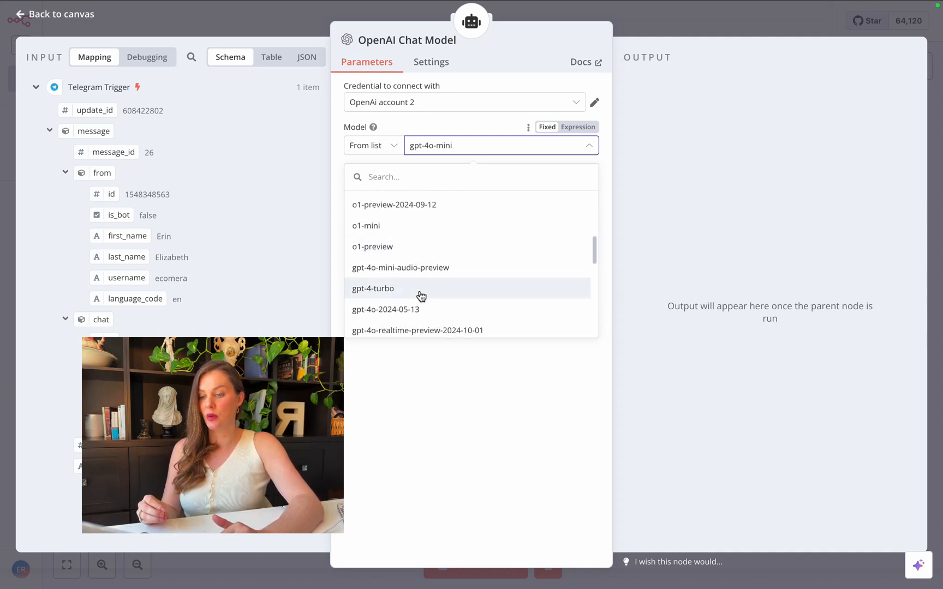
scroll(421, 296, "down", 2)
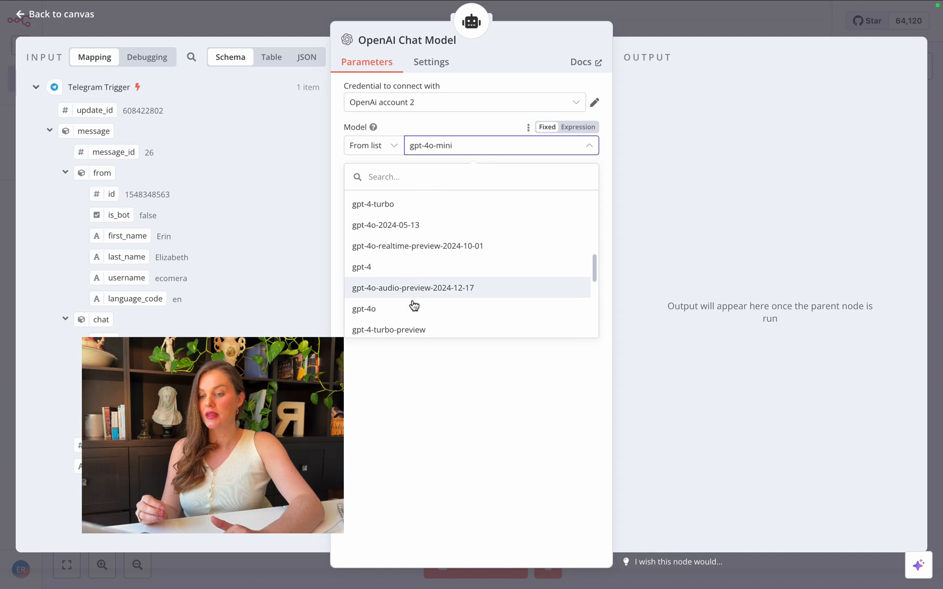
left_click(414, 307)
key("Escape")
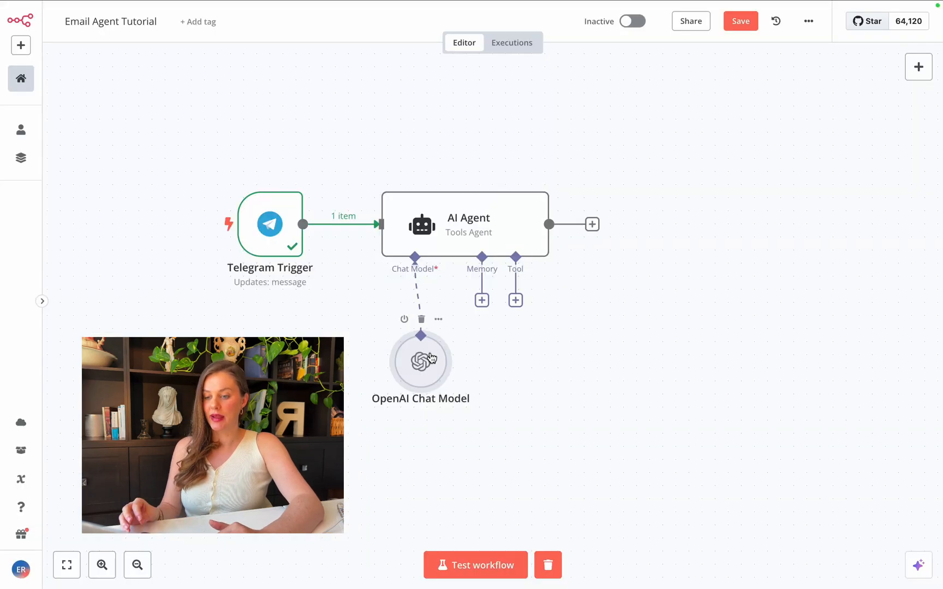
- Rename the AI Agent node as Email Agent
right_click(461, 220)
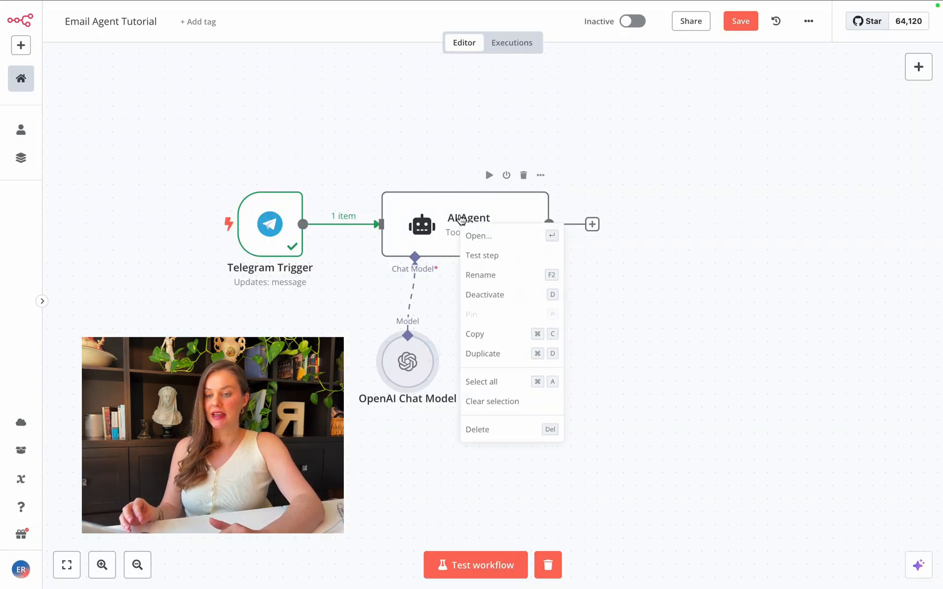
left_click(542, 275)
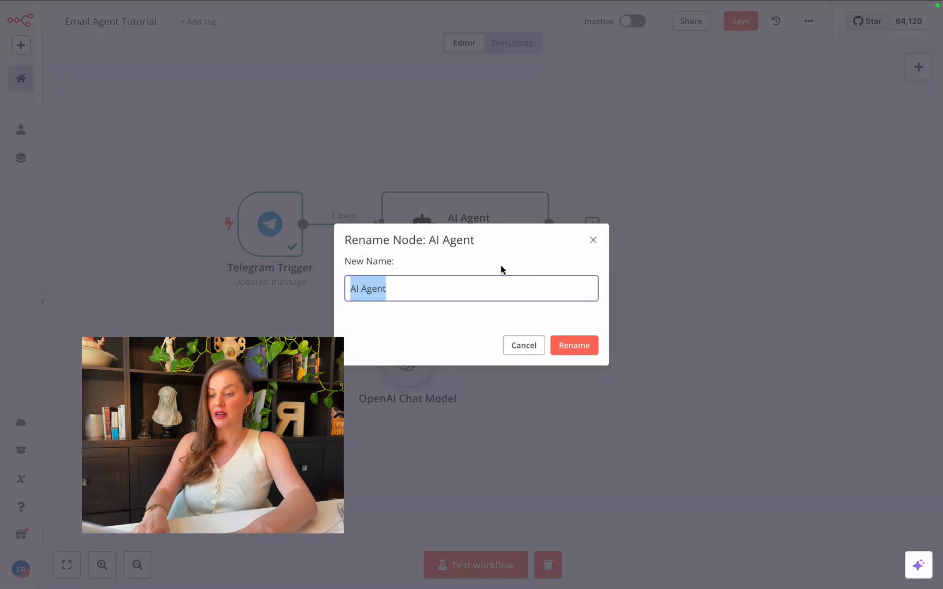
type("Email")
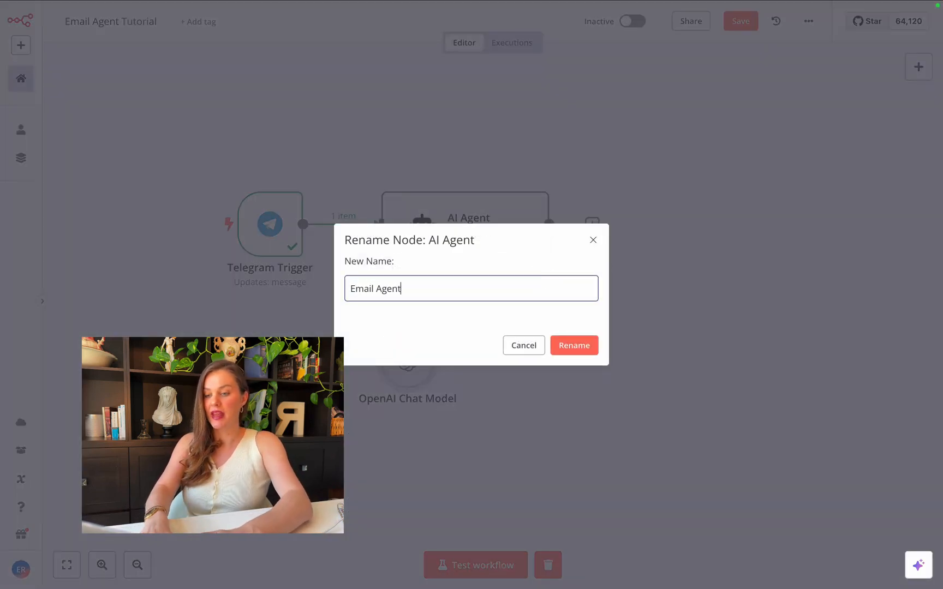
type(" Agent")
left_click(573, 341)
- Reposition the OpenAI Chat Model node below the Email Agent's Chat Model connector, closing any node window opened by accident
left_click_drag(420, 374, 410, 394)
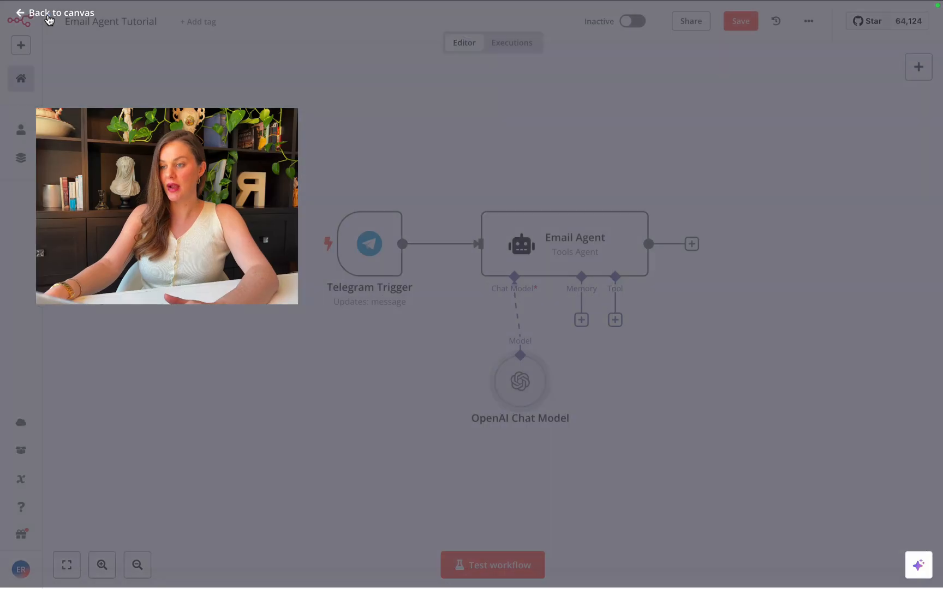
left_click(48, 17)
left_click_drag(522, 397, 523, 368)
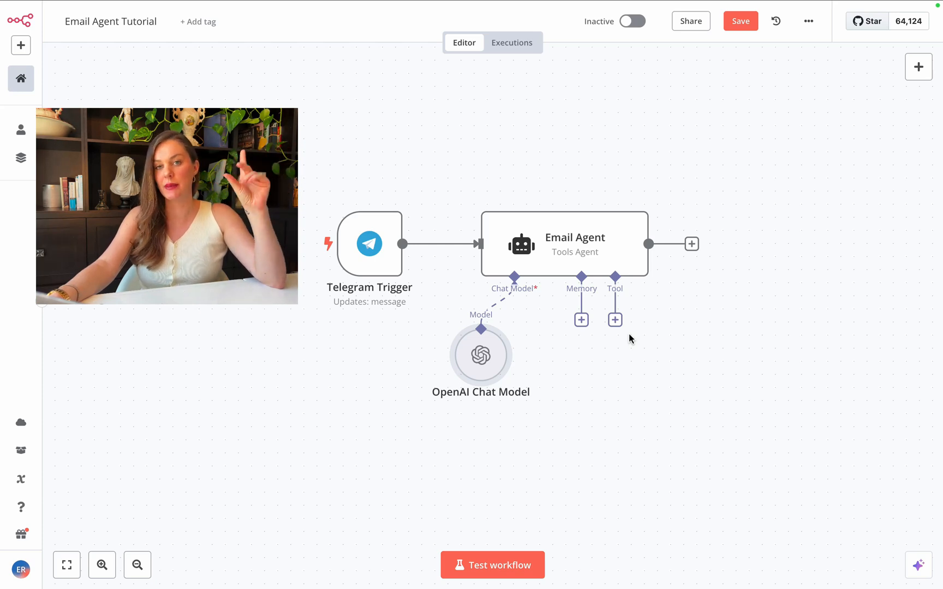
- Start adding a tool to the Email Agent and search the tools for Gmail
mouse_move(626, 264)
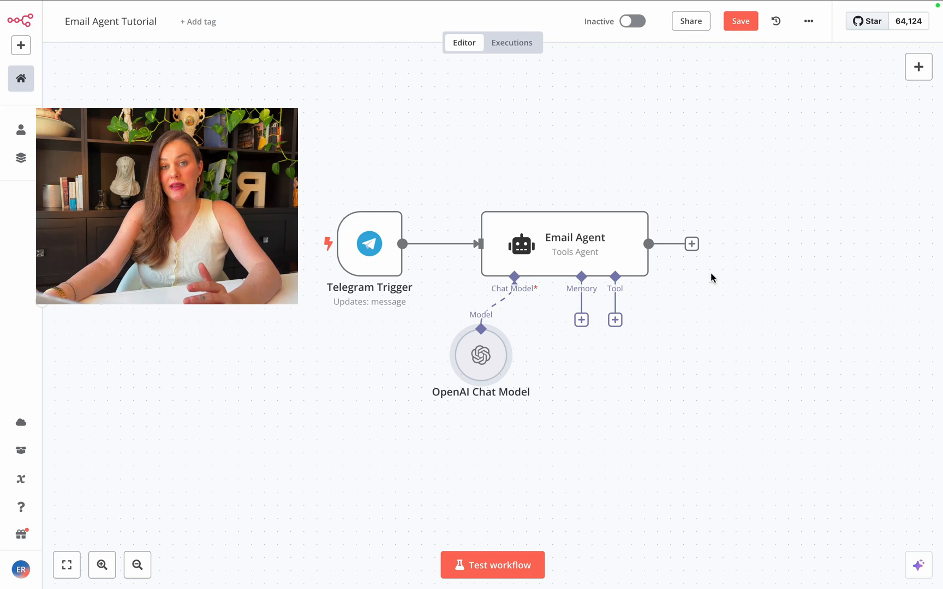
left_click(616, 320)
type("gmai")
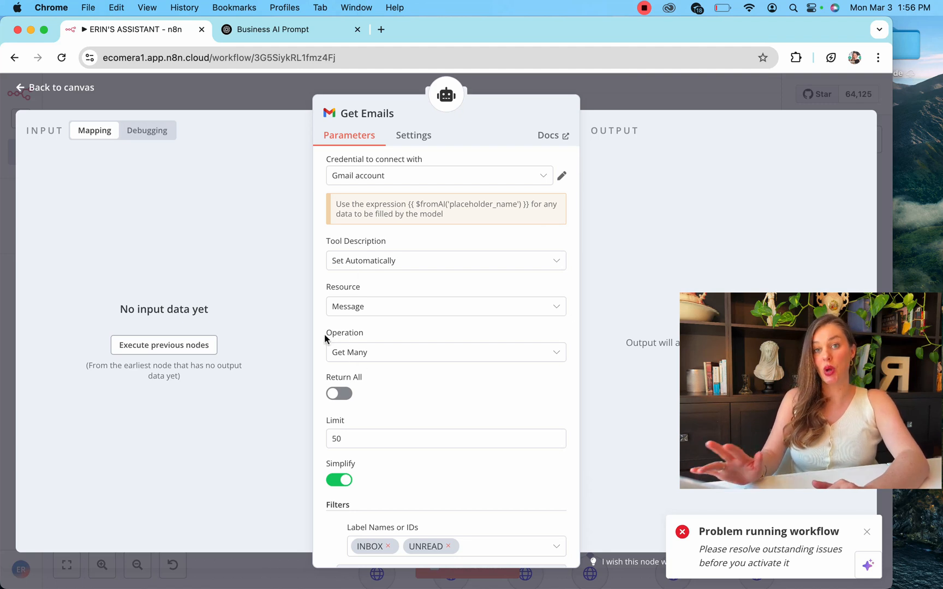
- Set the Get Emails tool's message operation to Get Many and check its remaining parameters
left_click(374, 354)
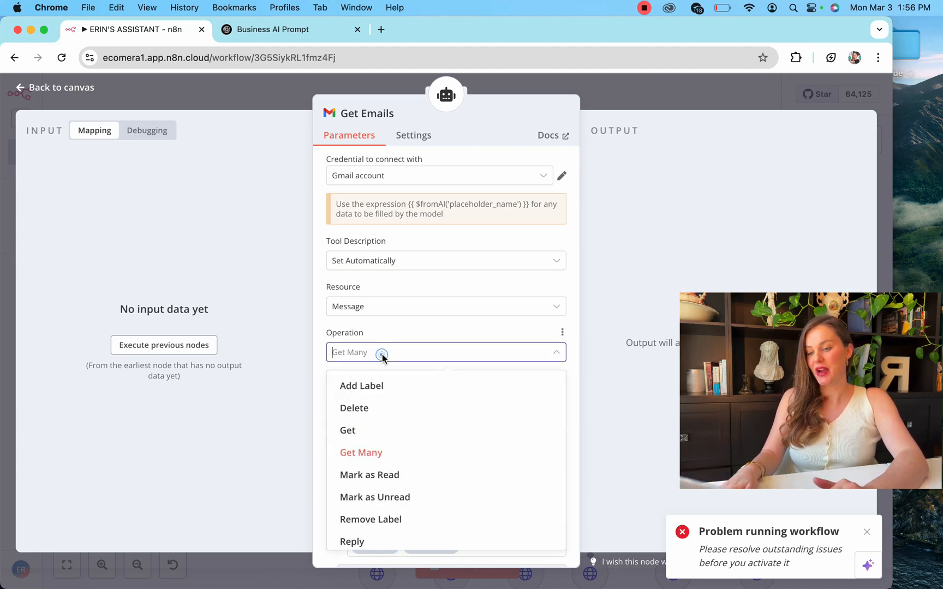
left_click(346, 454)
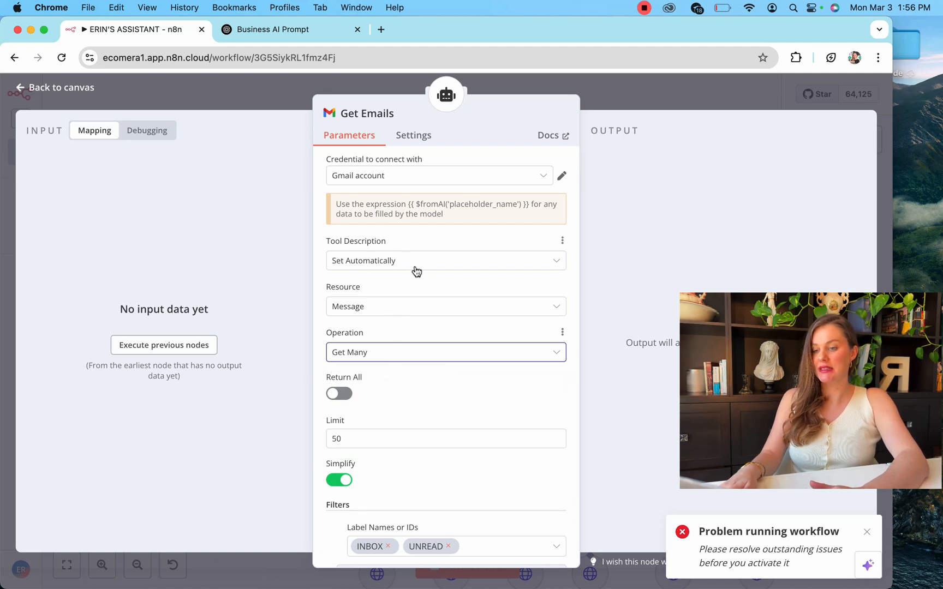
scroll(426, 389, "down", 1)
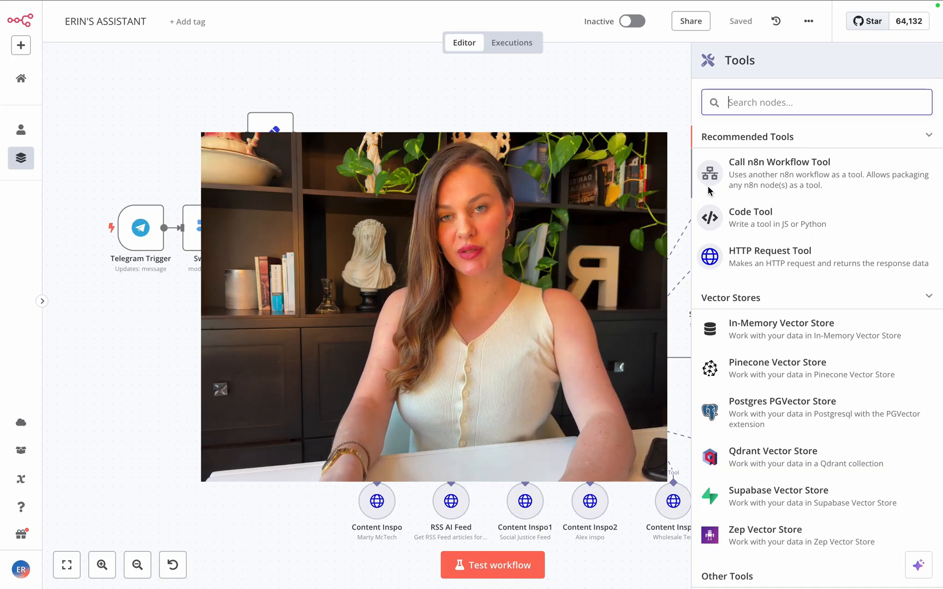
- Add another Gmail Tool to the agent by searching the tools for "gmail"
type("gmail")
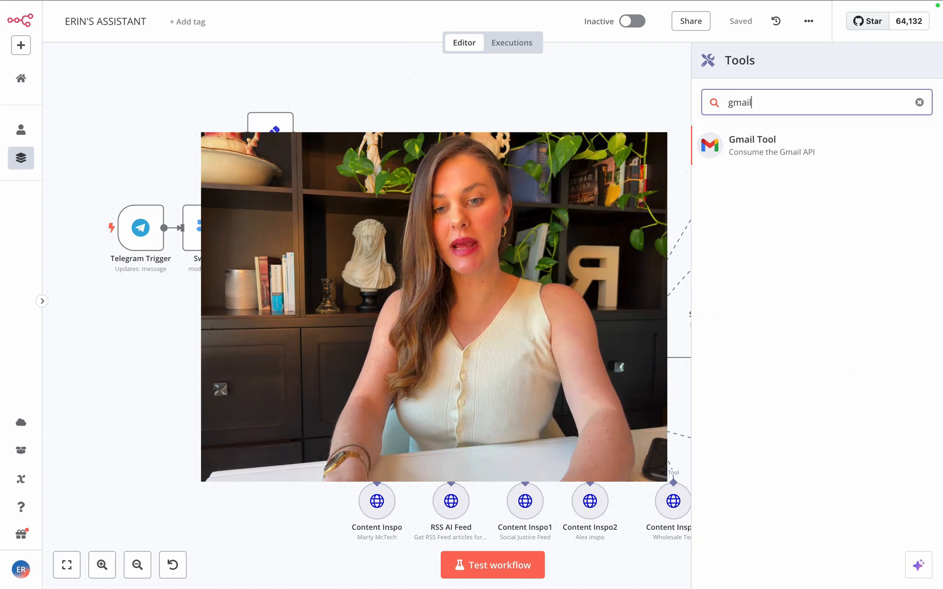
left_click(749, 140)
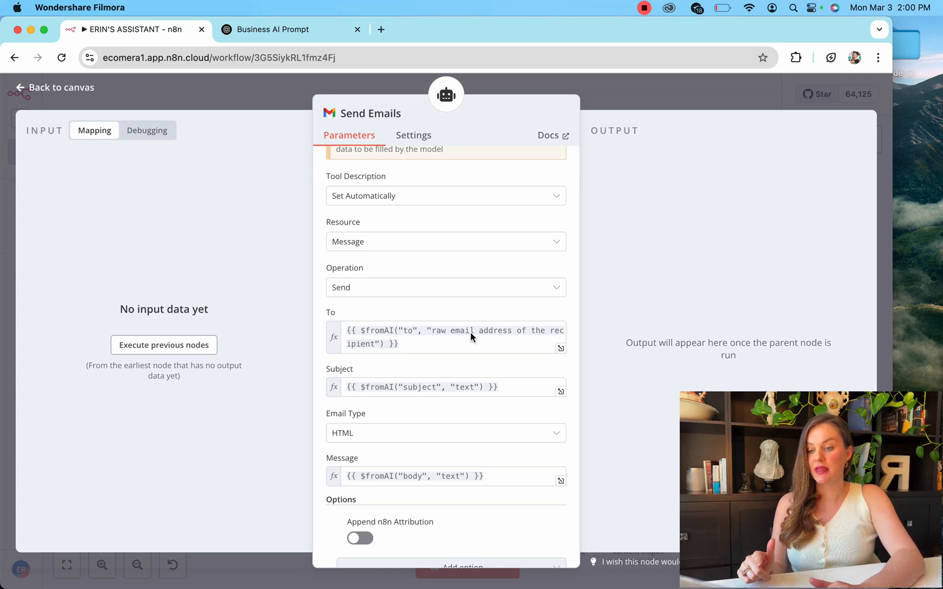
- Review the Send Emails tool's resource, operation, recipient, subject, email type, message and attribution settings
left_click(504, 344)
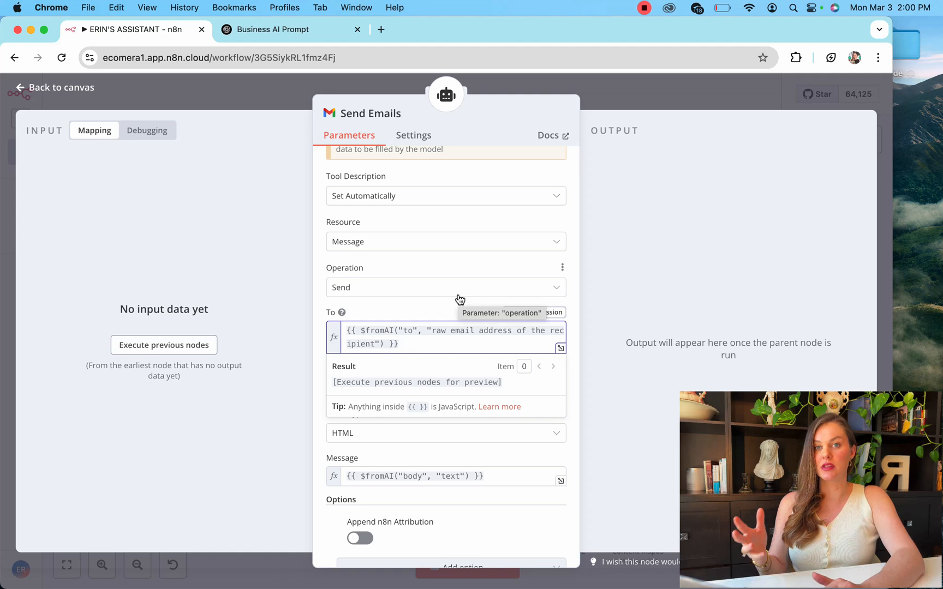
scroll(444, 332, "down", 2)
left_click(427, 257)
left_click(446, 210)
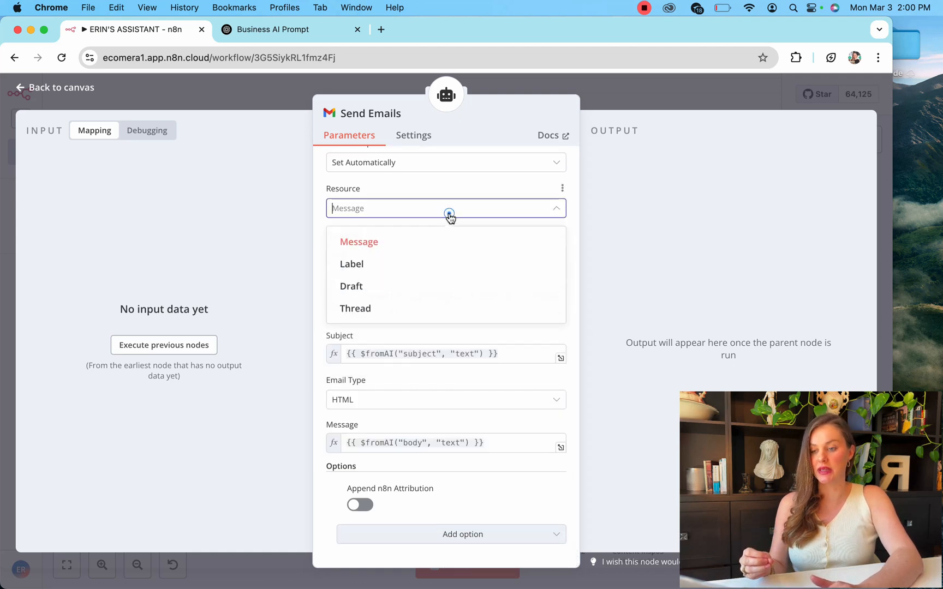
left_click(443, 180)
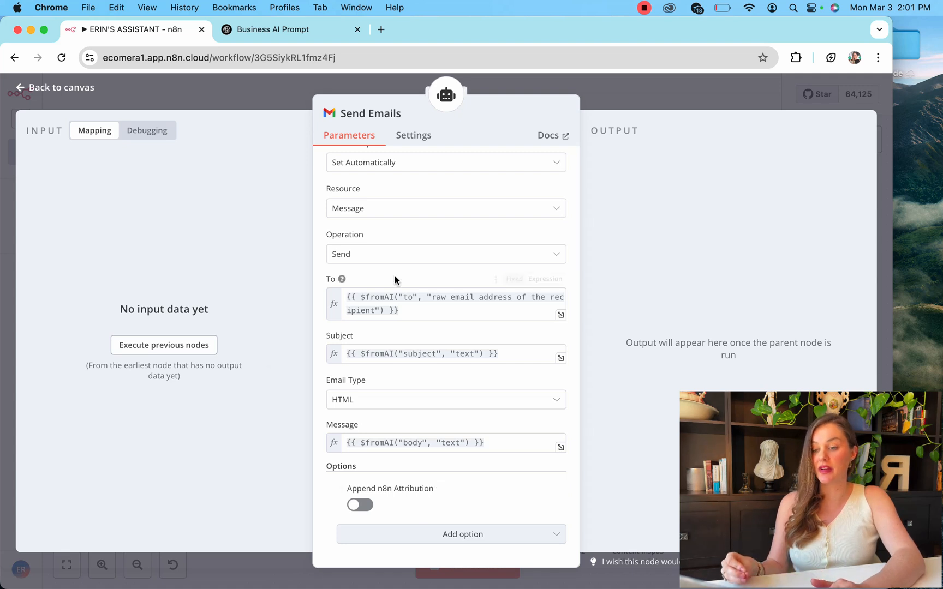
scroll(395, 275, "up", 3)
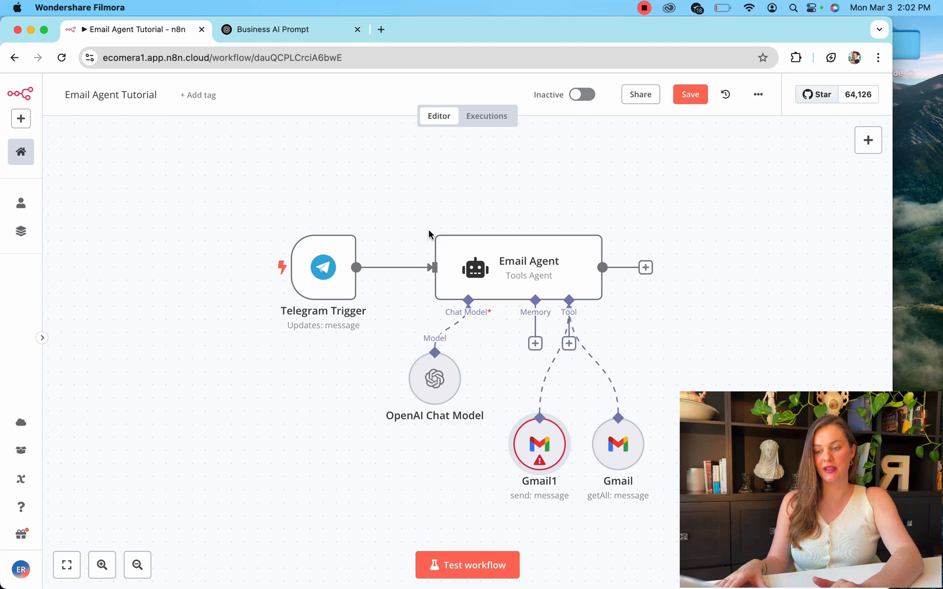
- Add a Window Buffer Memory to the Email Agent and return to the canvas
left_click(535, 343)
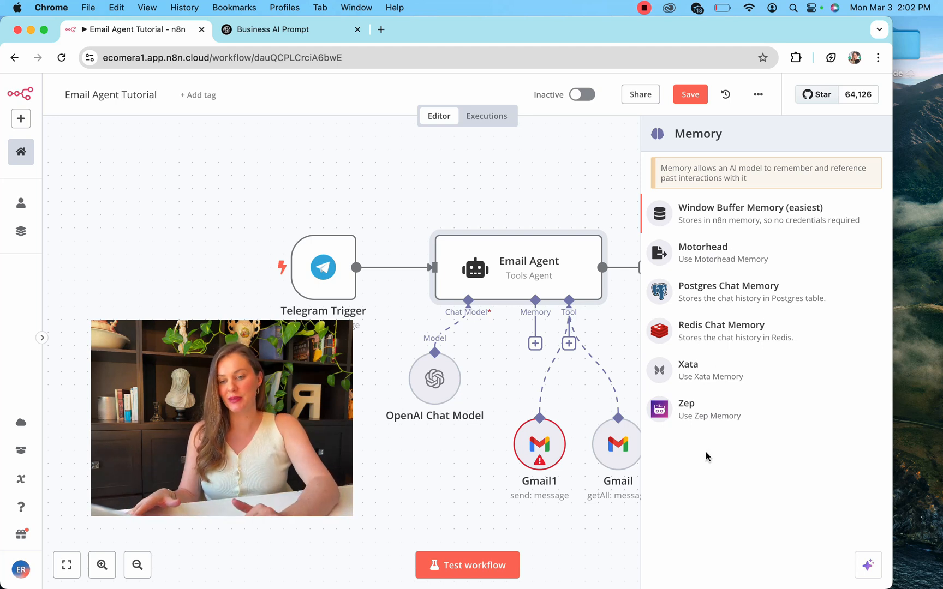
left_click(709, 215)
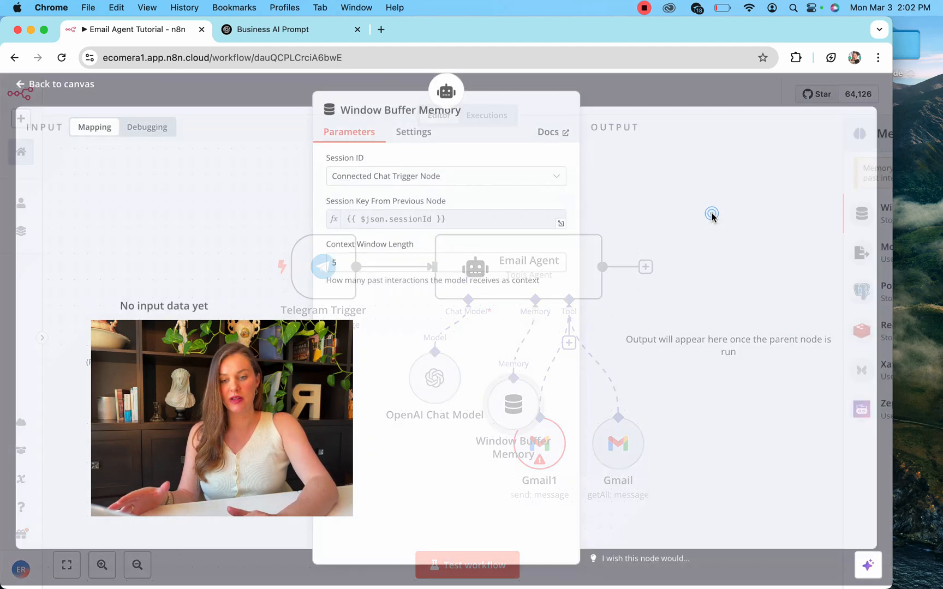
left_click_drag(259, 409, 196, 337)
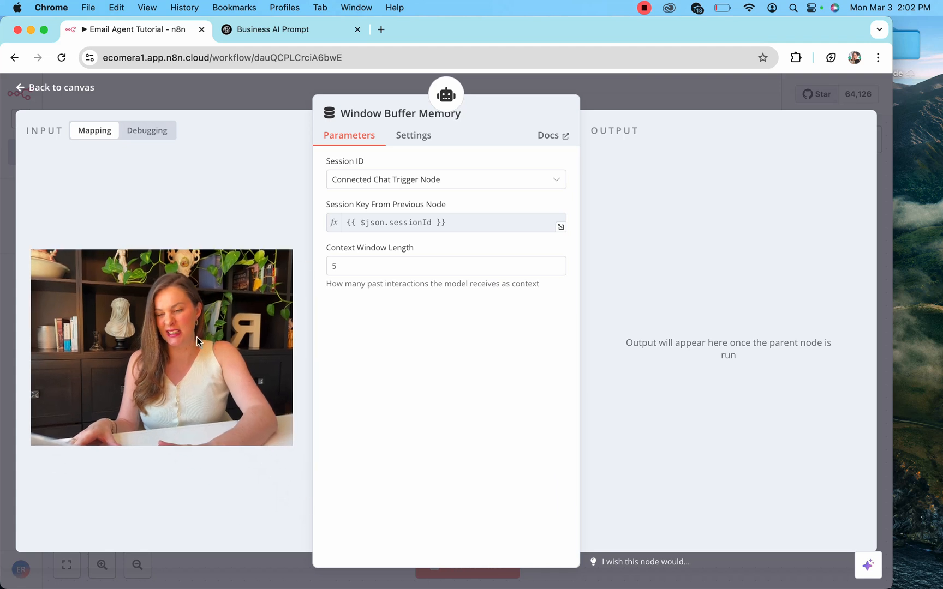
left_click(65, 88)
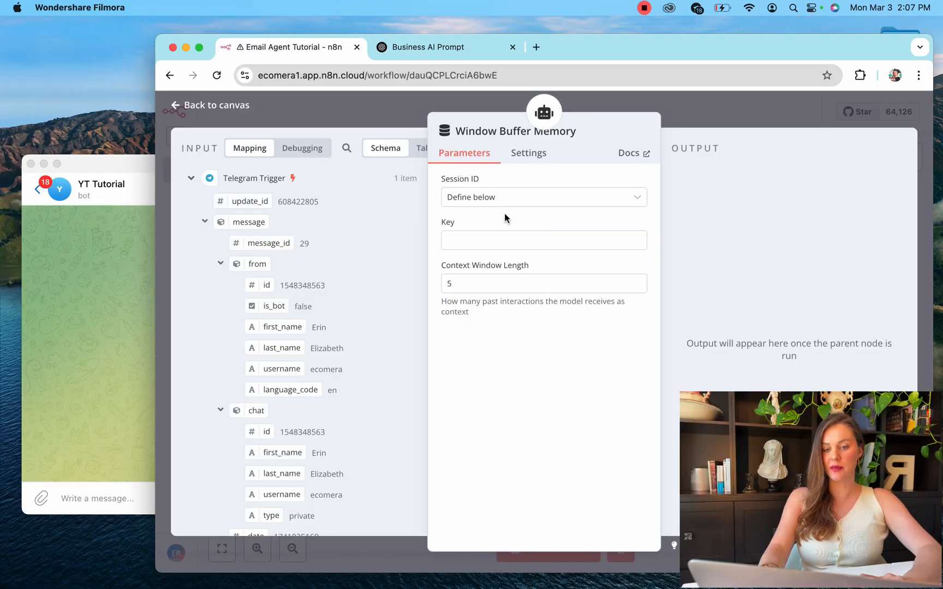
- Set the Window Buffer Memory's Session ID to Define below and map its Key to the Telegram Trigger's message.from.id
left_click(503, 204)
left_click(503, 202)
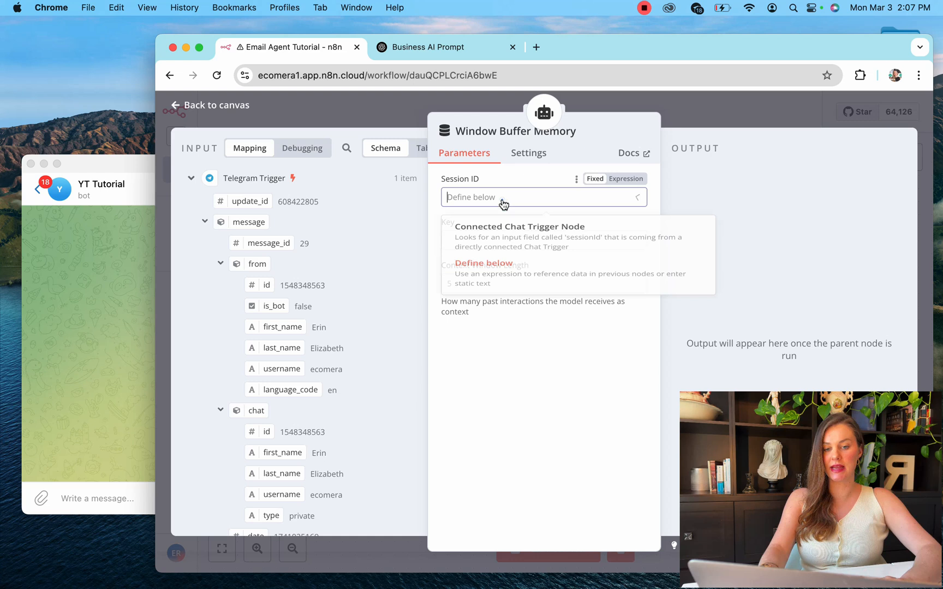
left_click(479, 286)
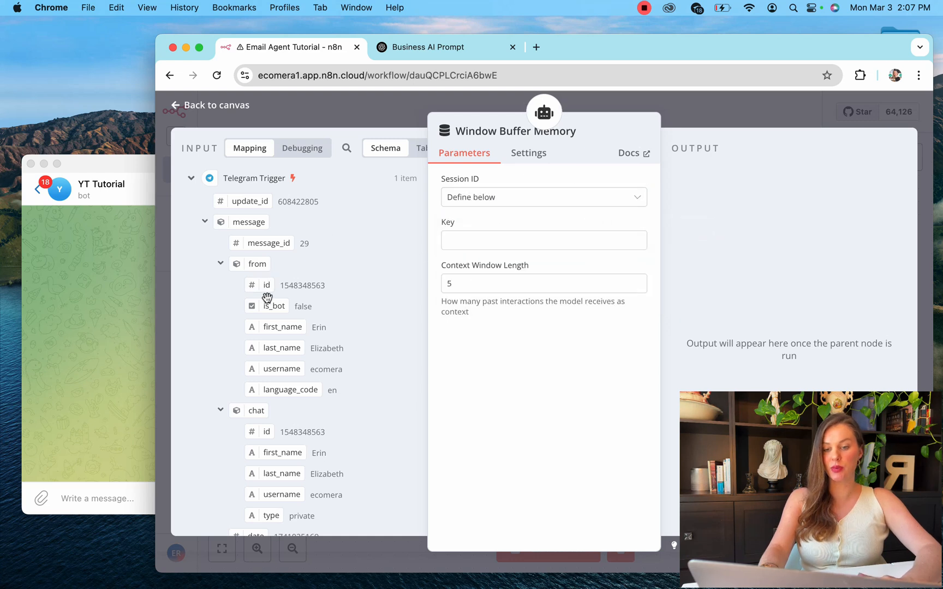
left_click_drag(266, 285, 492, 239)
left_click(497, 219)
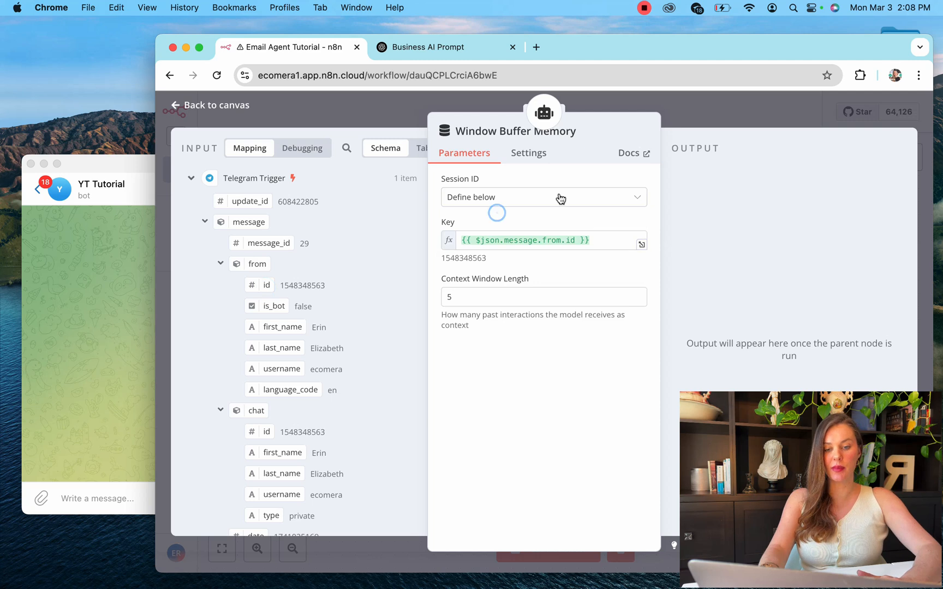
- Set the Window Buffer Memory's Context Window Length to 25
left_click(474, 300)
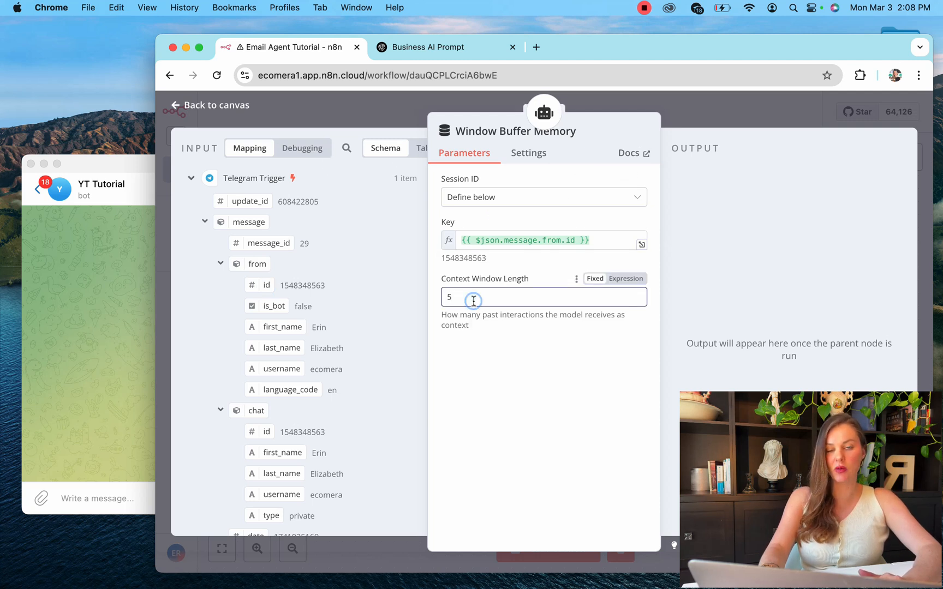
key("BackSpace")
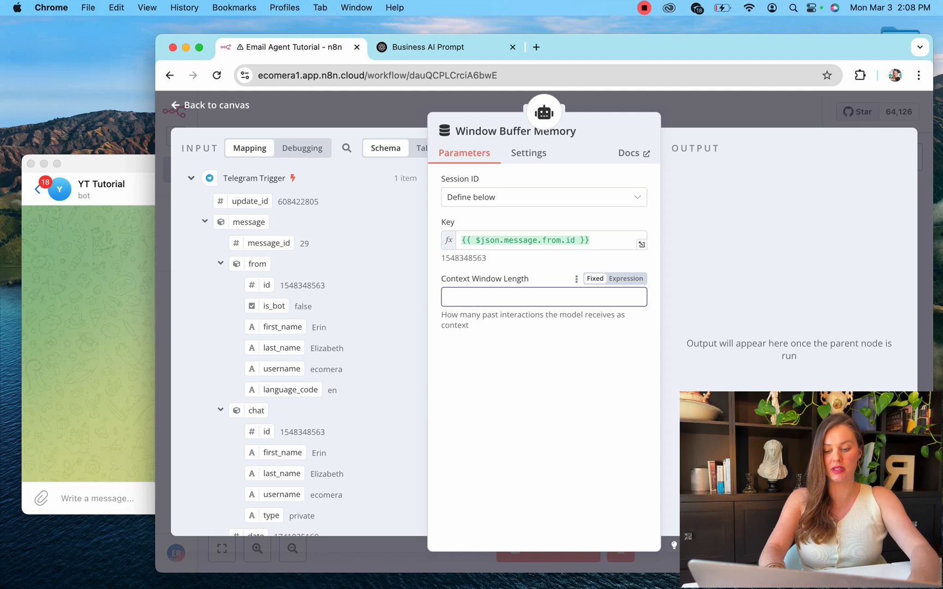
type("25")
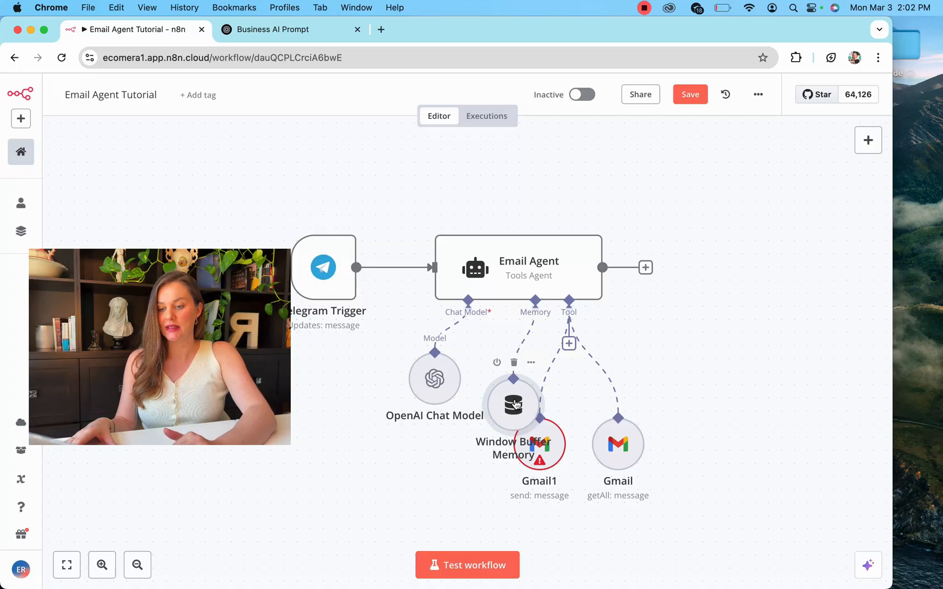
- Rearrange the Window Buffer Memory and OpenAI Chat Model nodes below the Email Agent so they no longer overlap other nodes
left_click_drag(516, 412, 437, 480)
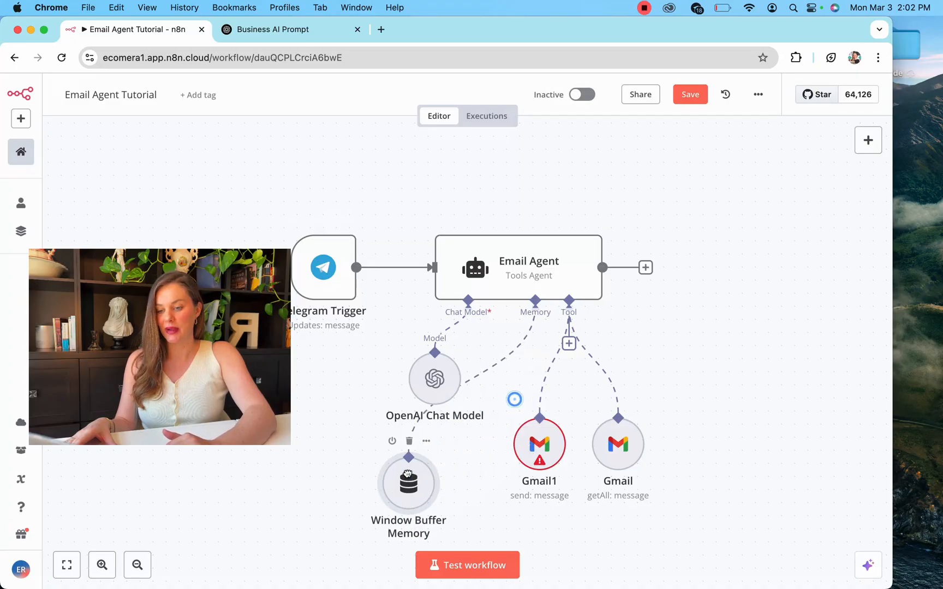
scroll(503, 426, "down", 1)
left_click_drag(436, 370, 383, 357)
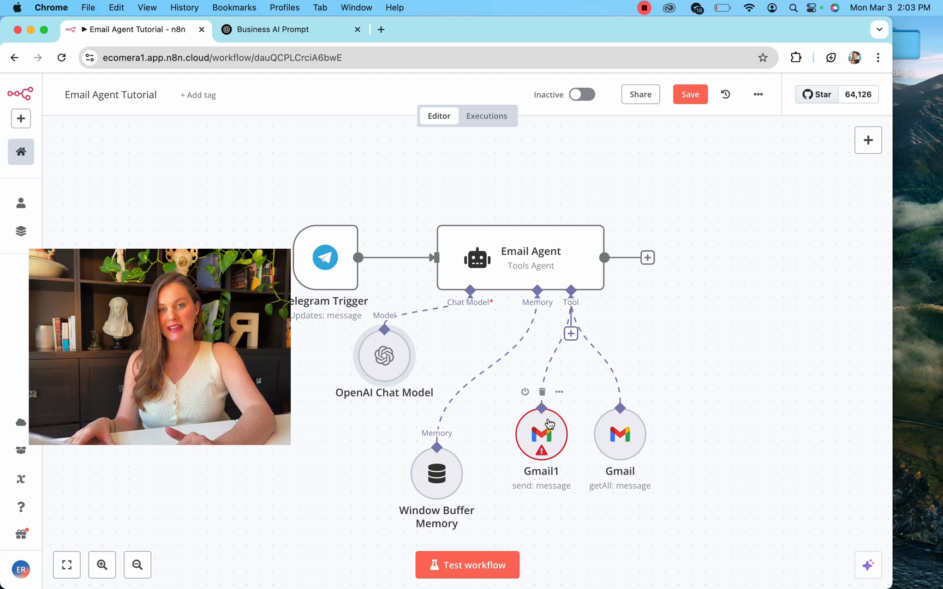
left_click_drag(441, 486, 441, 473)
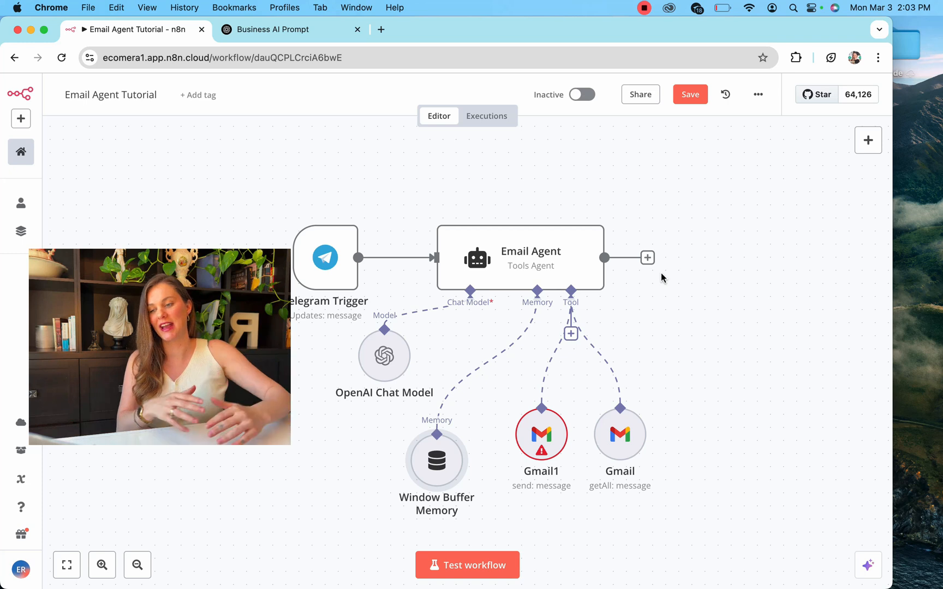
- Add a Telegram "Send a text message" action after the Email Agent by searching the nodes for "tele"
left_click(648, 257)
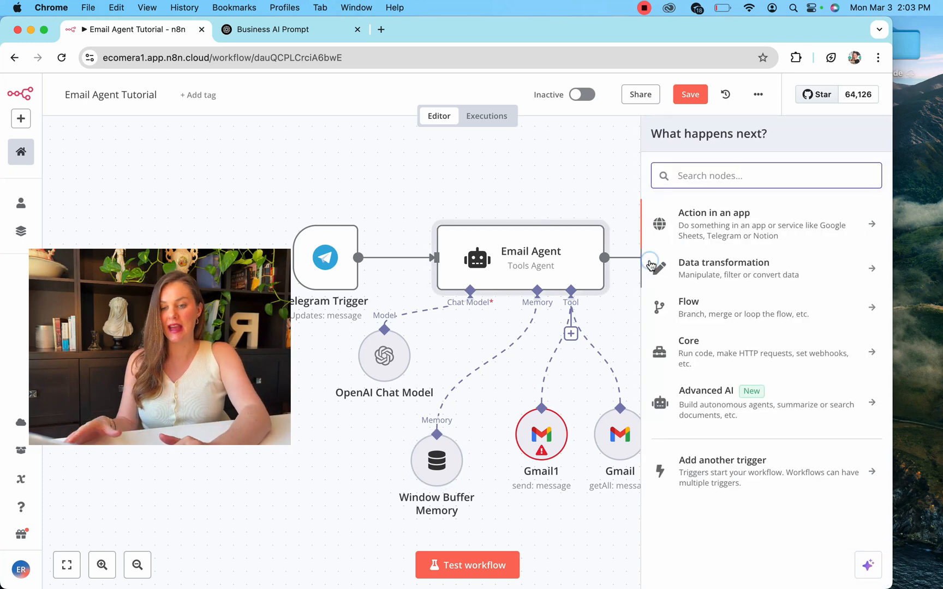
type("tele")
left_click(681, 221)
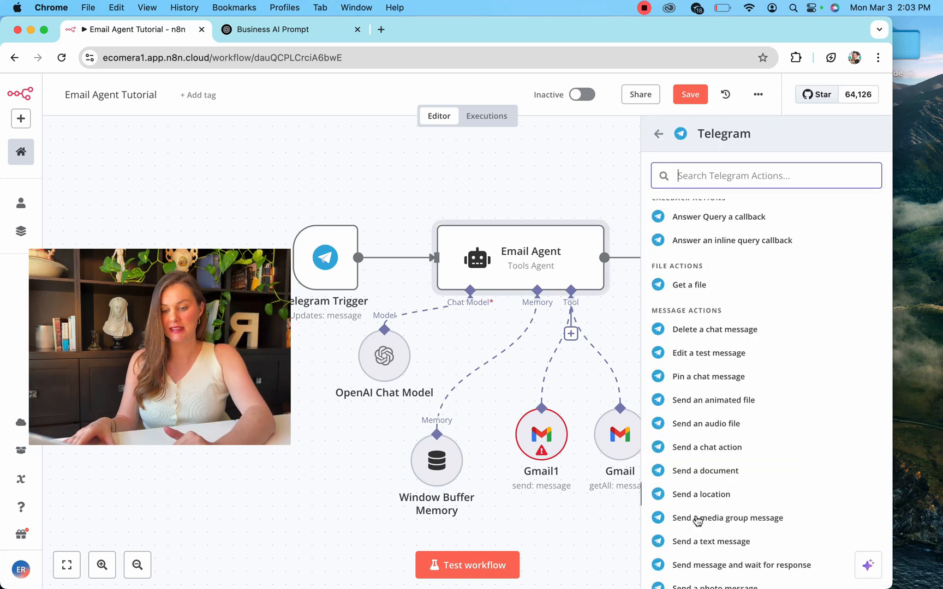
left_click(711, 542)
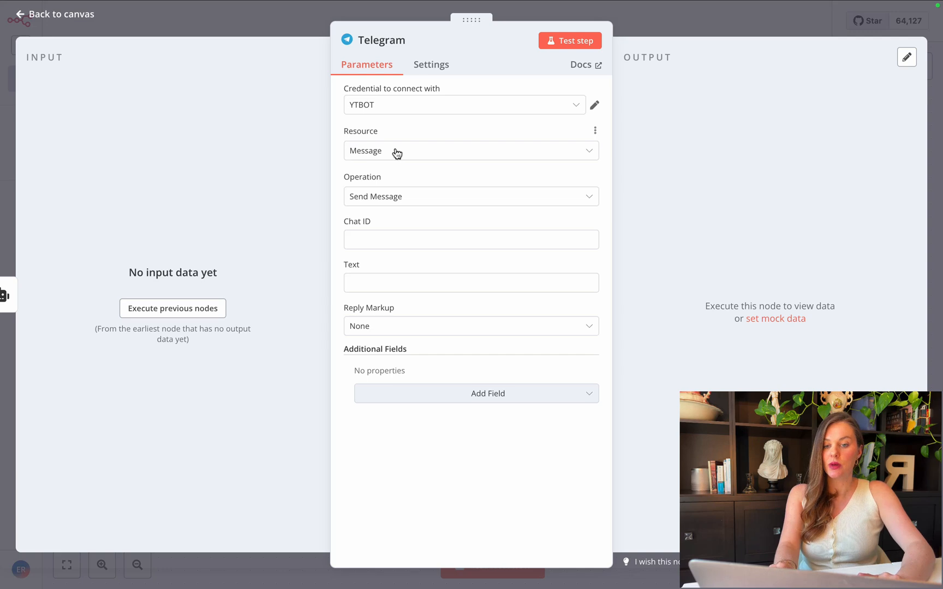
- Map the Telegram node's Chat ID to the Telegram Trigger's message.from.id and its Text to the Email Agent's output
left_click(405, 239)
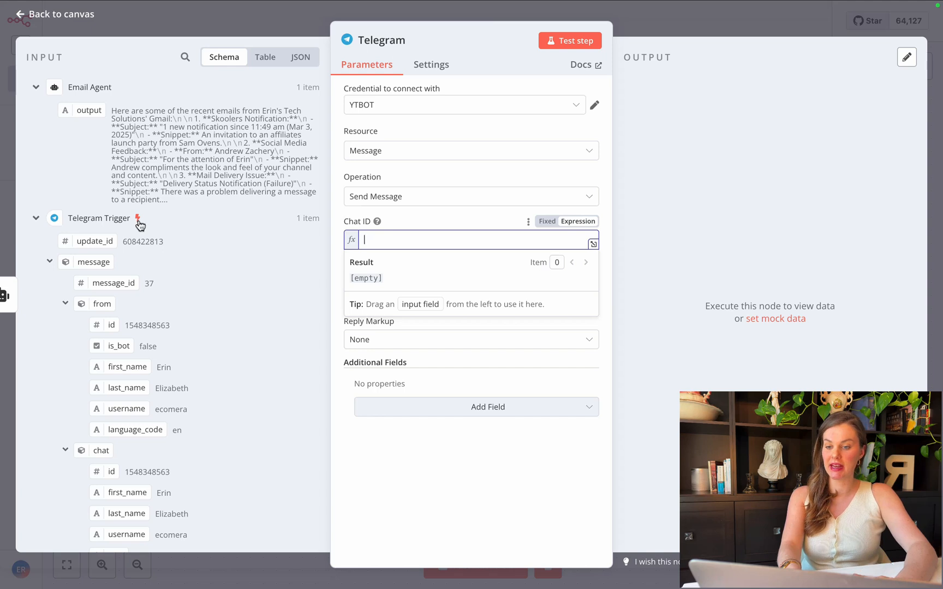
scroll(139, 224, "down", 2)
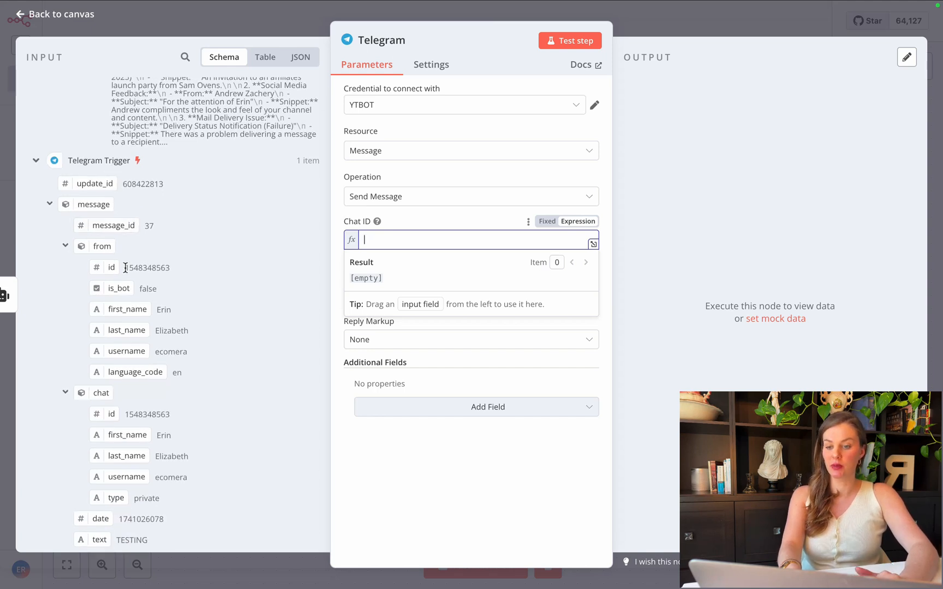
left_click_drag(110, 267, 415, 257)
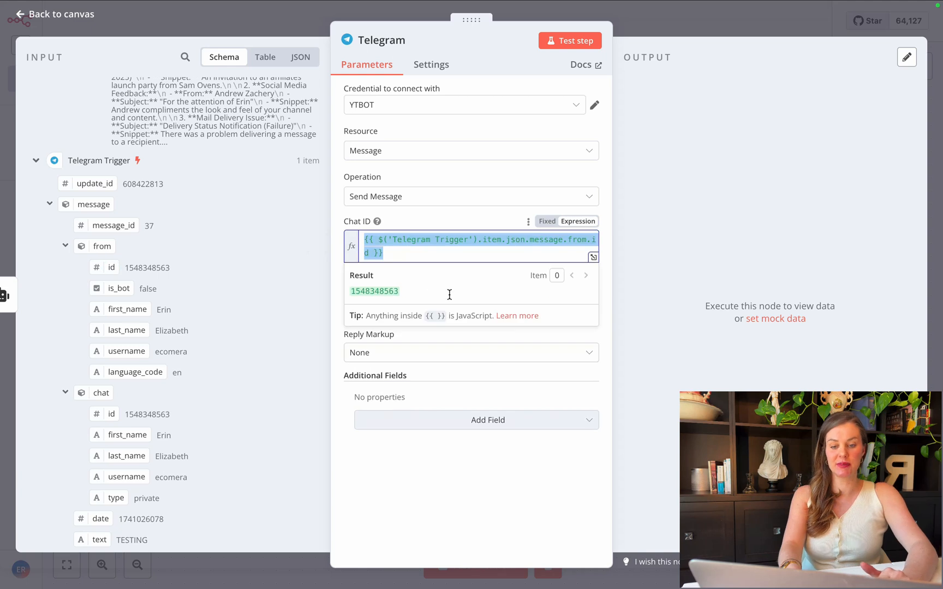
left_click(395, 309)
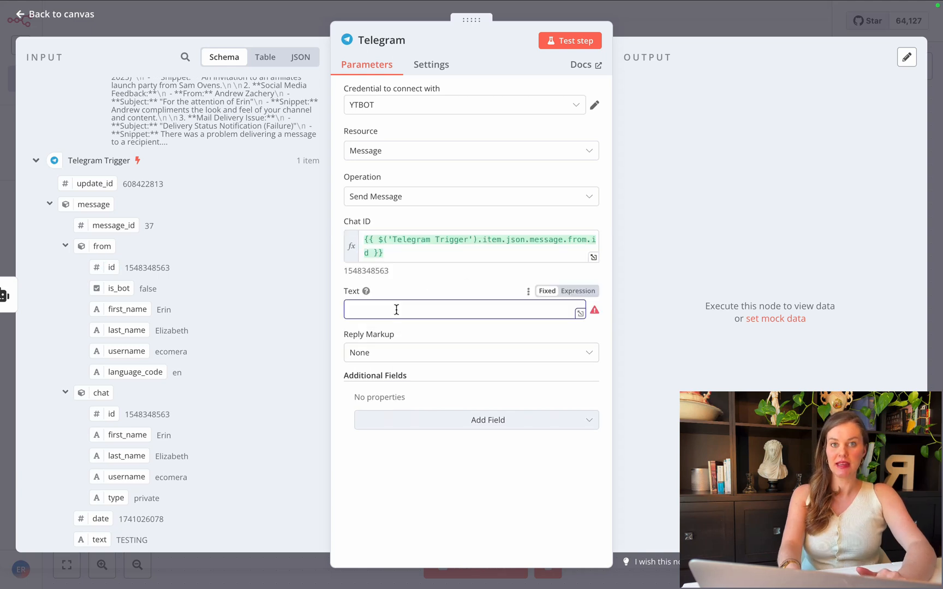
scroll(272, 309, "up", 2)
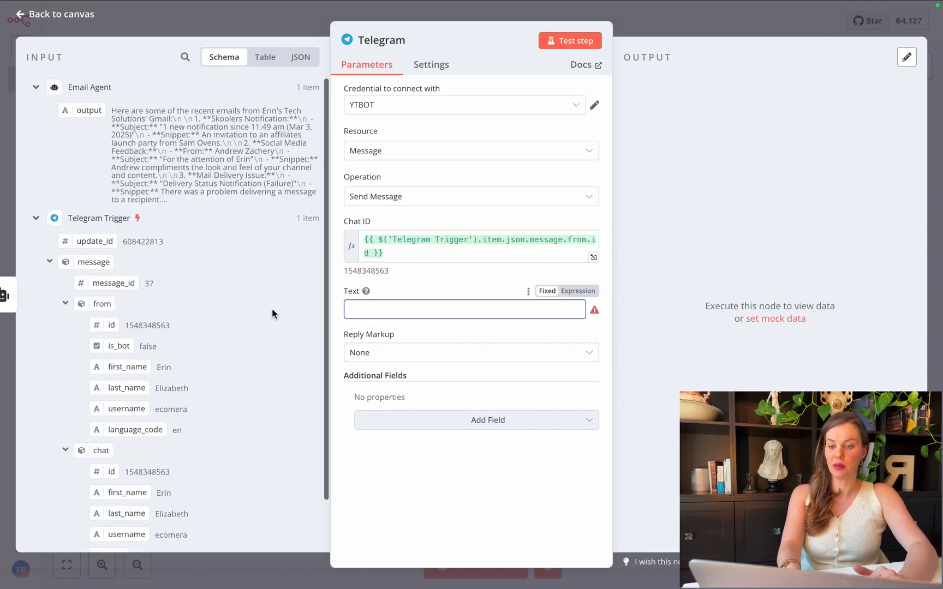
left_click_drag(83, 110, 387, 310)
left_click(446, 280)
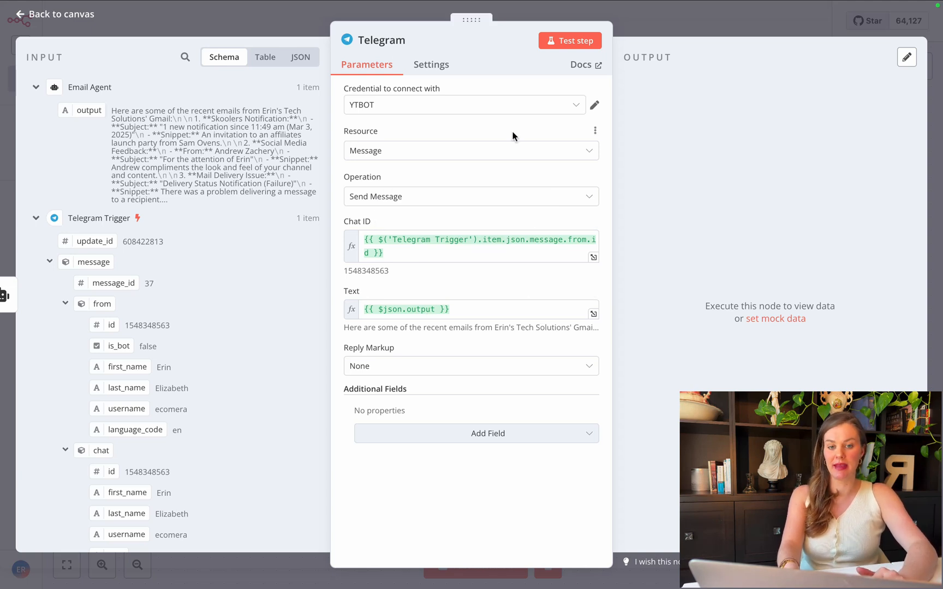
- Test the Telegram send-message step, then save the workflow from the canvas and tidy the Gmail node's position
left_click(569, 41)
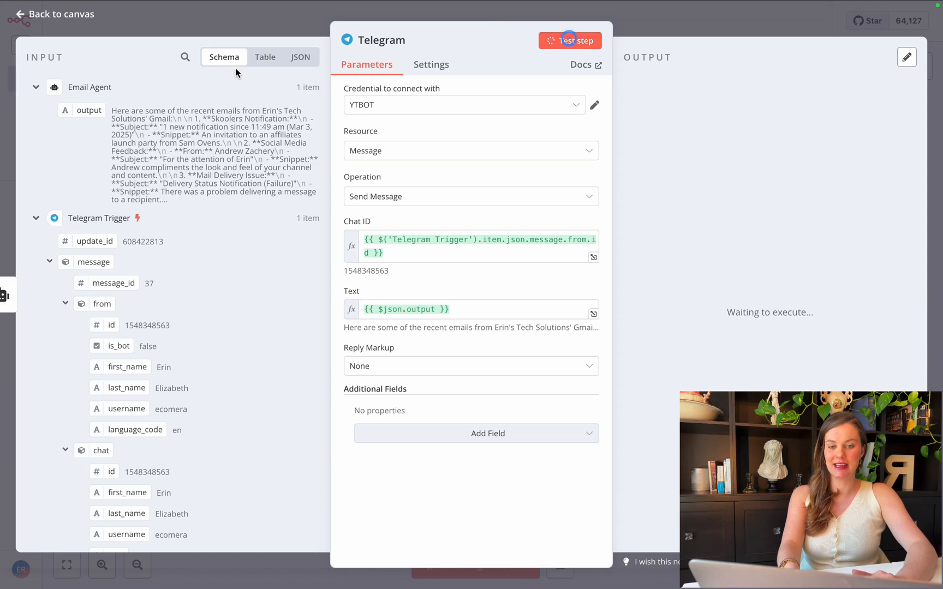
left_click(55, 26)
left_click(744, 22)
left_click_drag(515, 457, 528, 418)
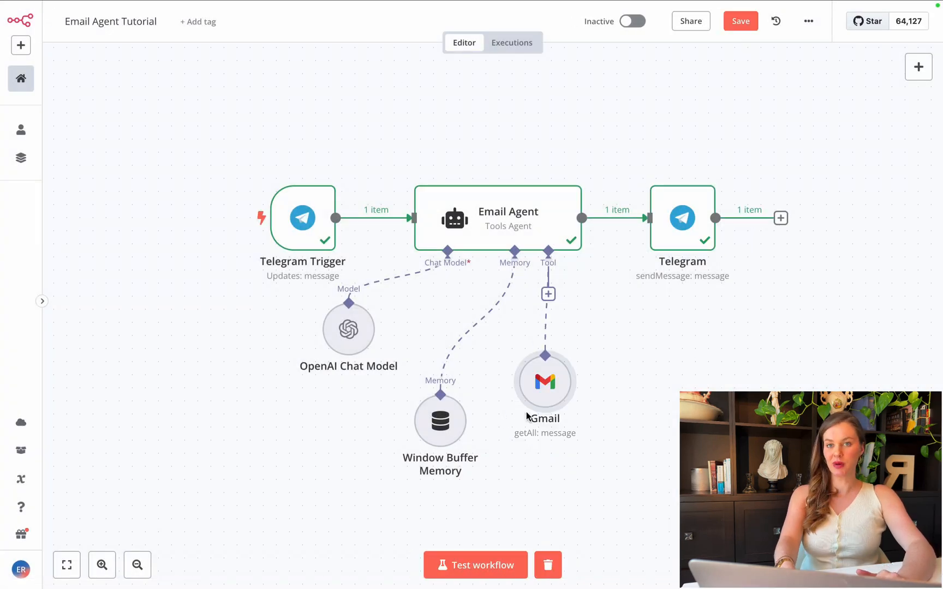
- Run the workflow test, then switch to Telegram, start the YT Tutorial bot and send it "Summary of my emails"
left_click(485, 566)
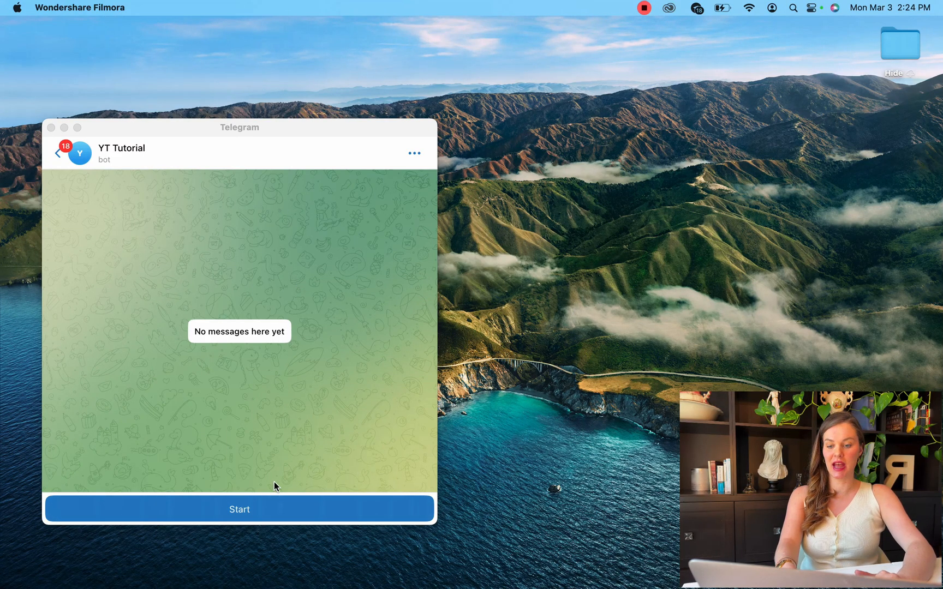
left_click(261, 510)
left_click(125, 510)
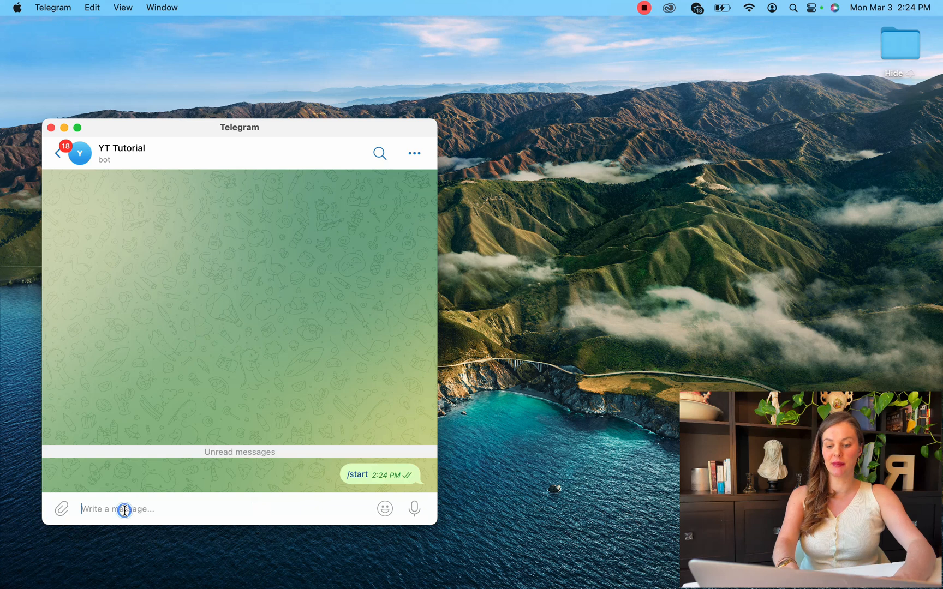
type("Su")
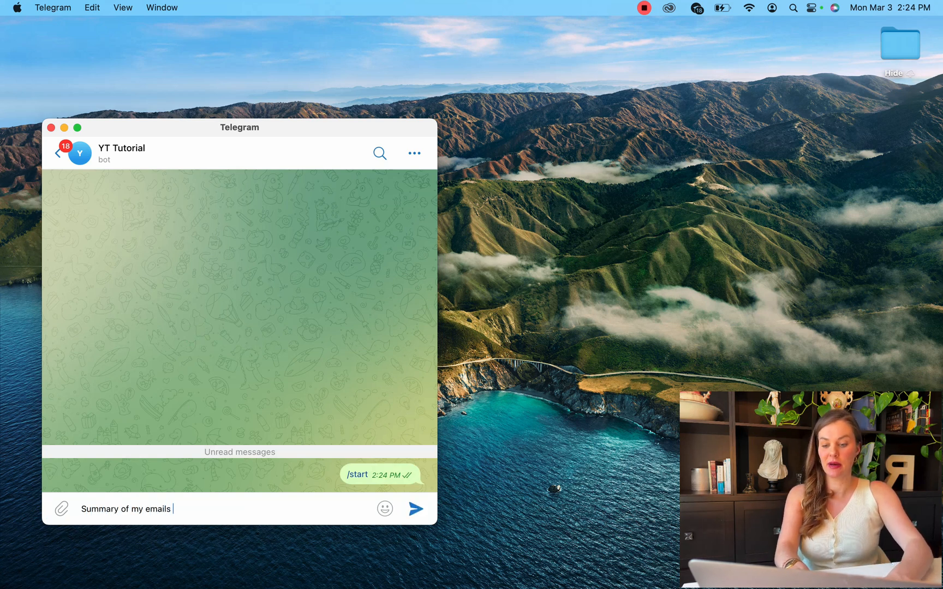
type("mmary of my emails")
key("Return")
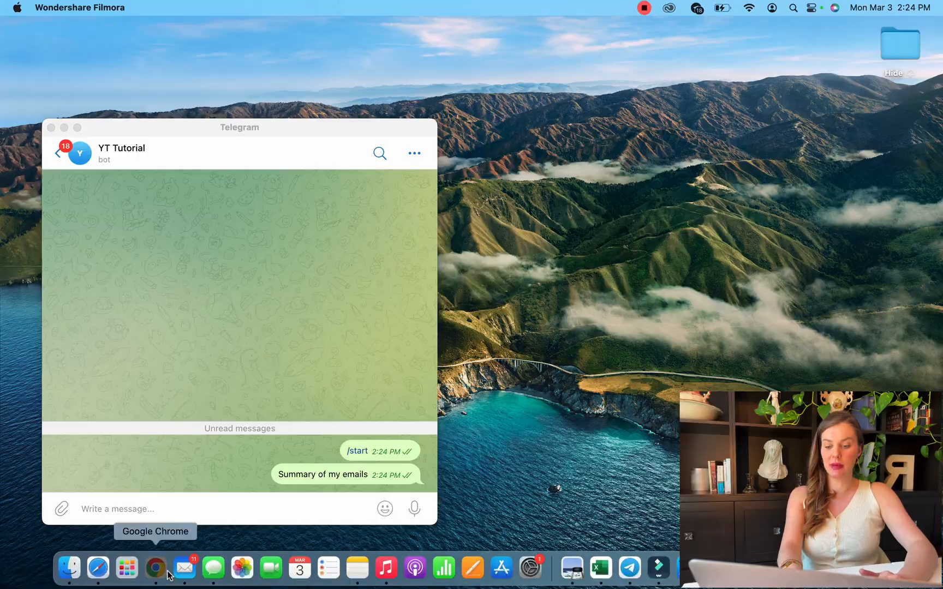
- Read the email summary returned in the YT Tutorial chat and the summary and draft replies in the personal assistant bot's chat
left_click(167, 573)
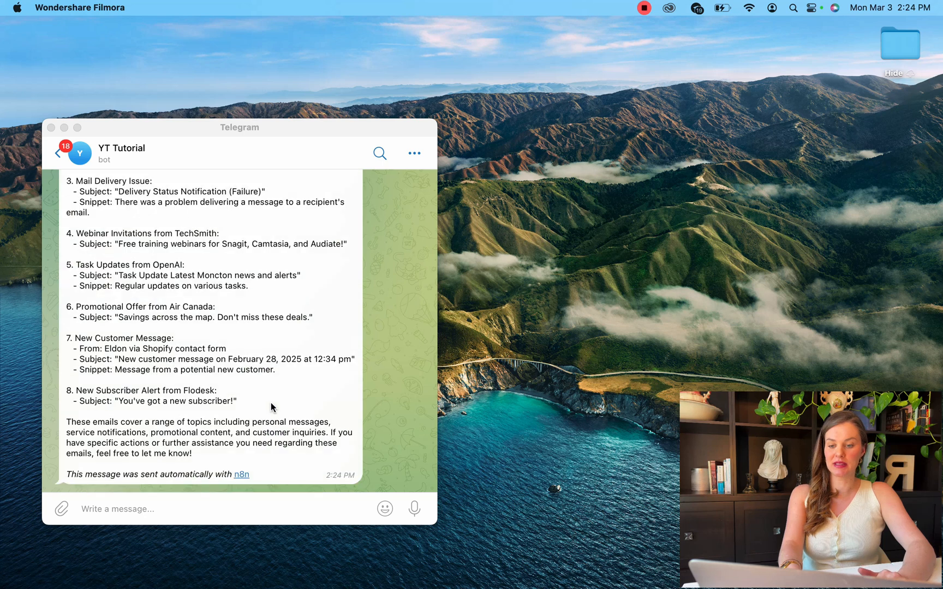
scroll(327, 274, "up", 5)
scroll(326, 276, "down", 1)
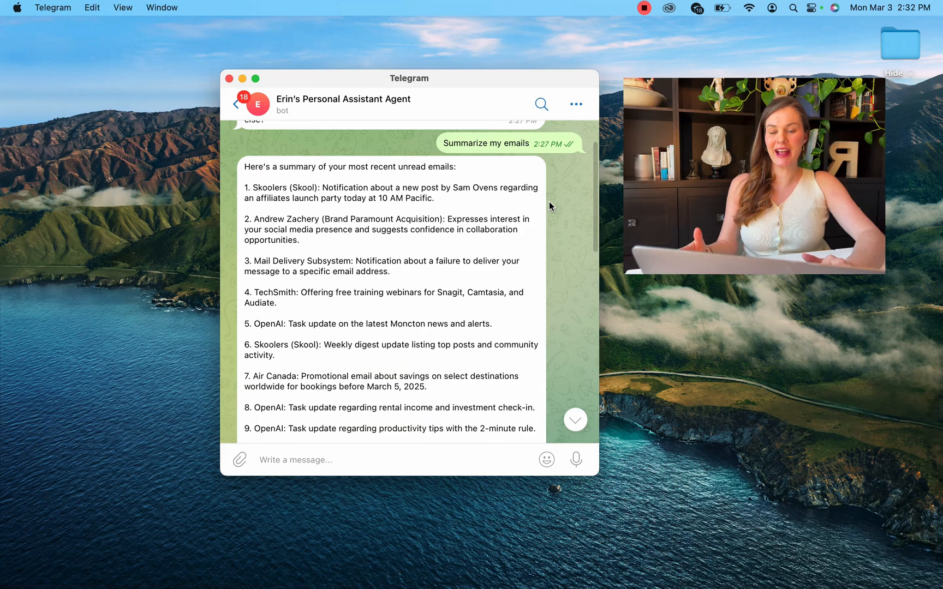
scroll(438, 296, "down", 10)
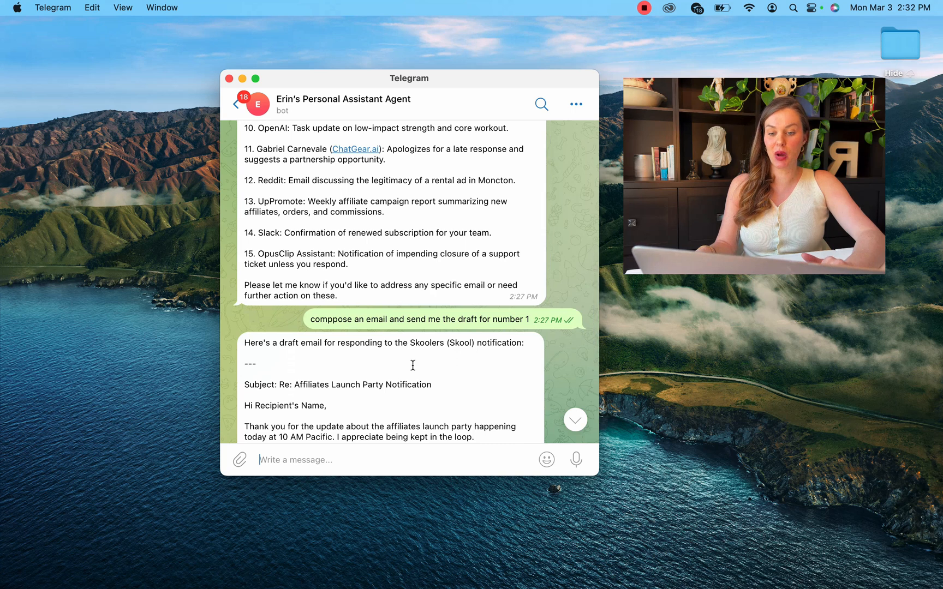
- Review the numbered email list, the drafted reply for number 1 and the send request in the personal assistant bot's chat
scroll(426, 322, "down", 5)
scroll(407, 352, "up", 8)
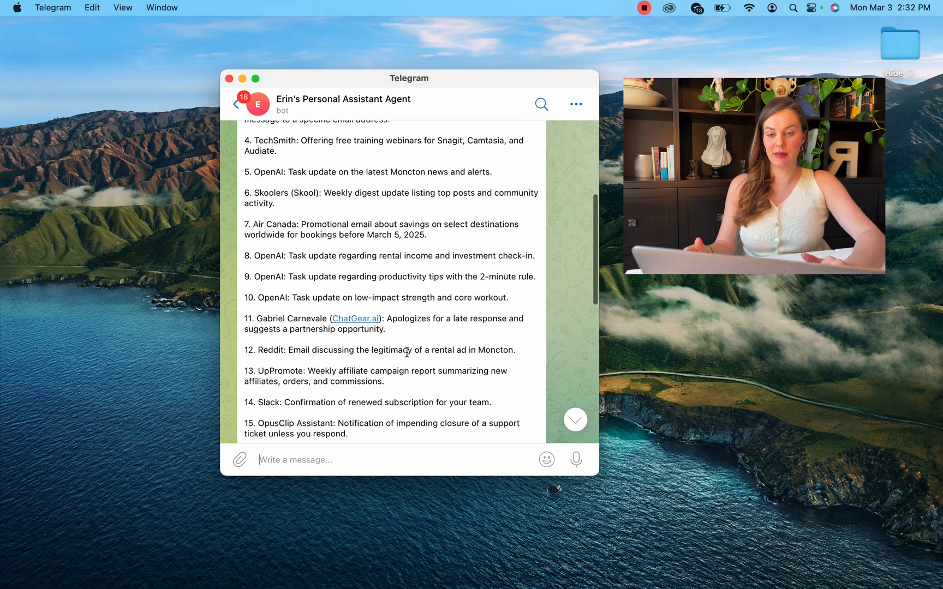
scroll(363, 355, "down", 8)
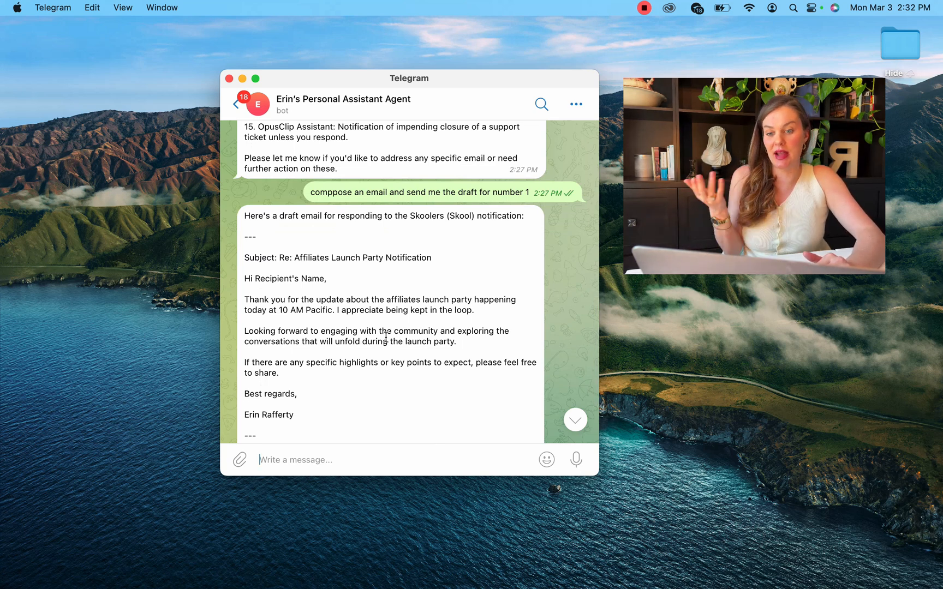
scroll(386, 336, "down", 5)
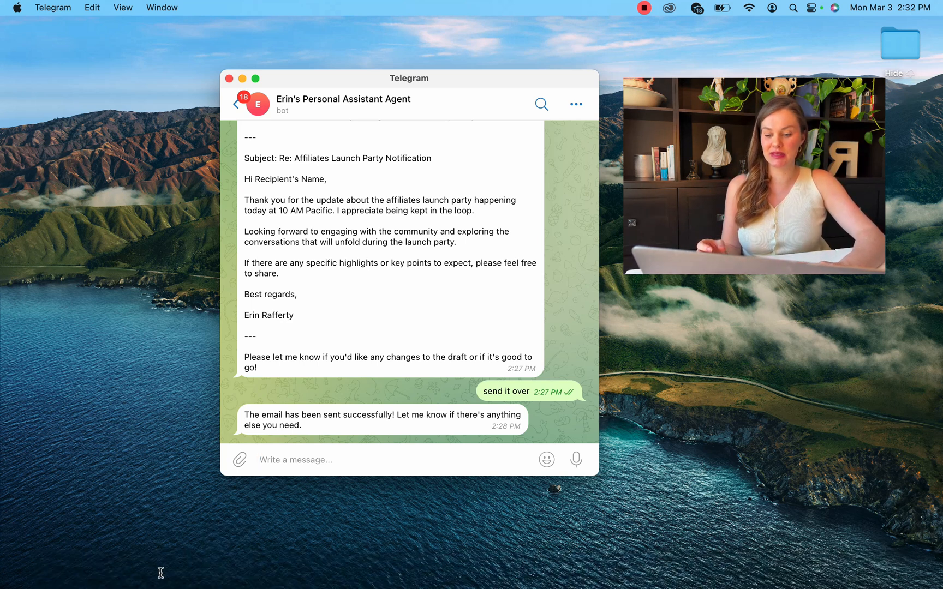
- Switch to n8n, close the RSS AI Feed node, and examine the Delegation Agent's system message covering social profiles, audience demographics and brand deals
left_click(141, 567)
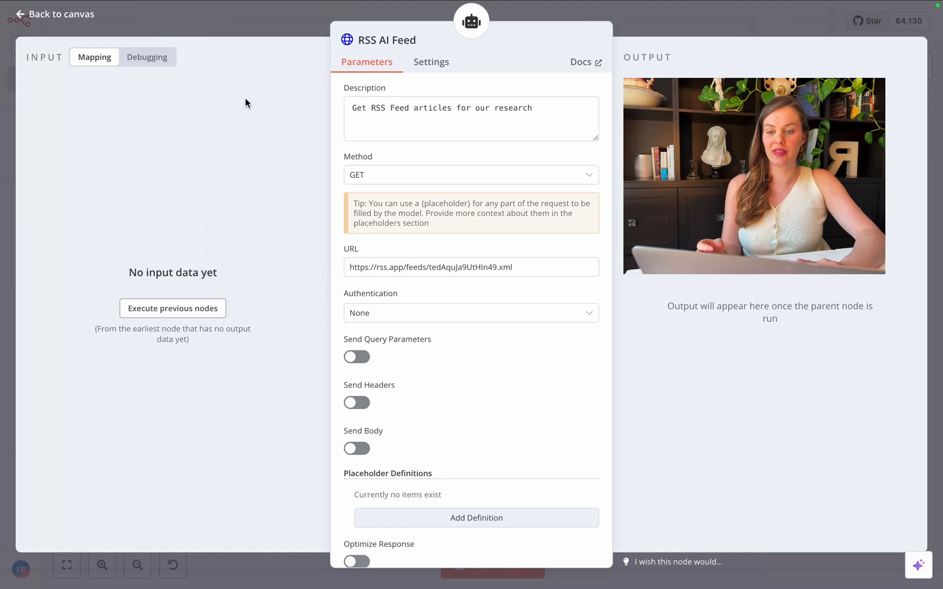
left_click(82, 16)
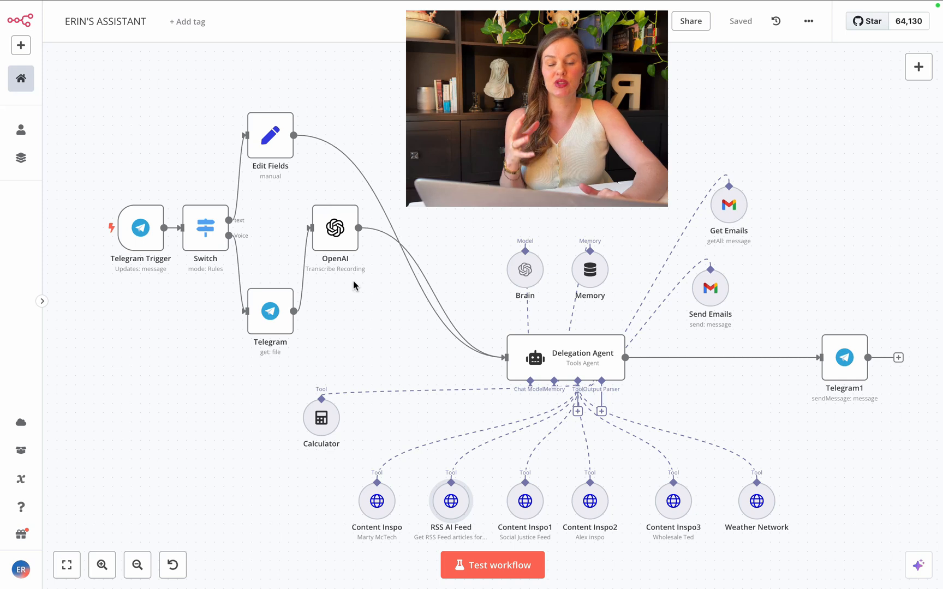
double_click(581, 364)
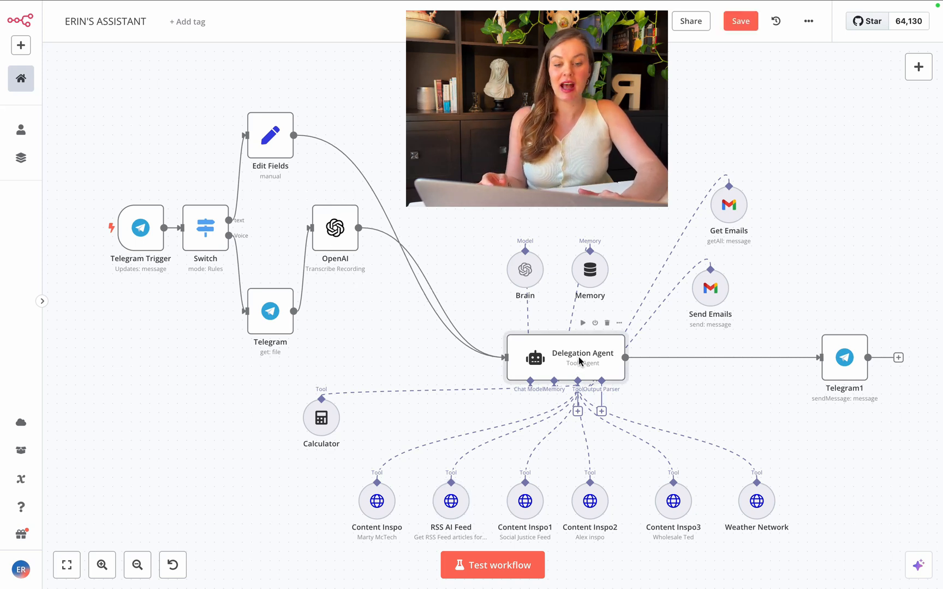
left_click_drag(496, 404, 521, 435)
scroll(521, 435, "down", 6)
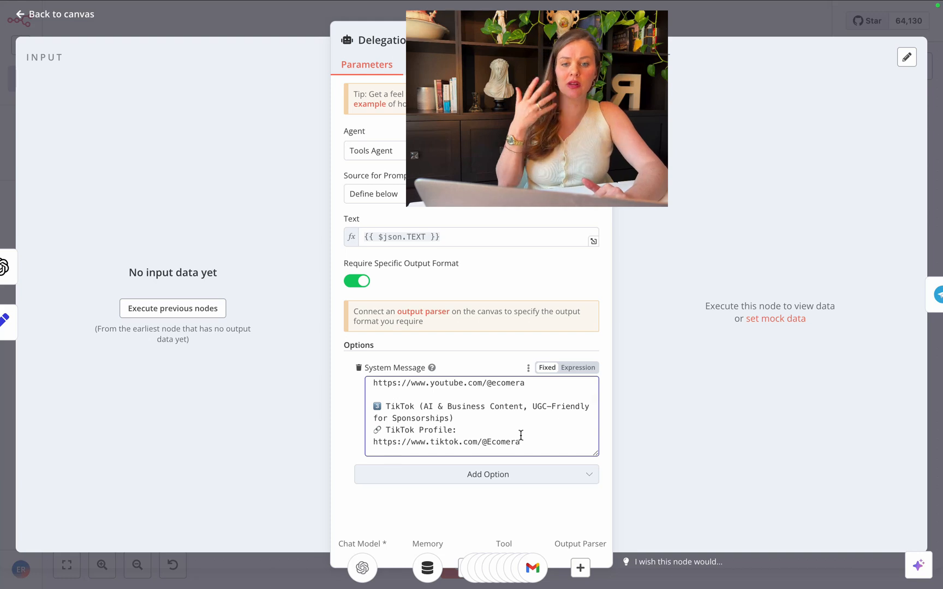
scroll(521, 435, "down", 1)
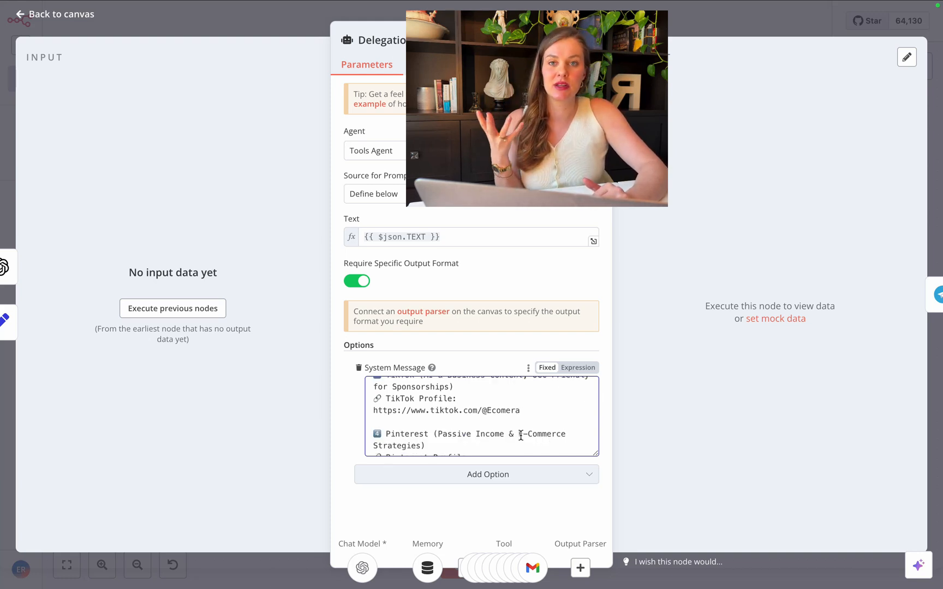
scroll(521, 435, "down", 10)
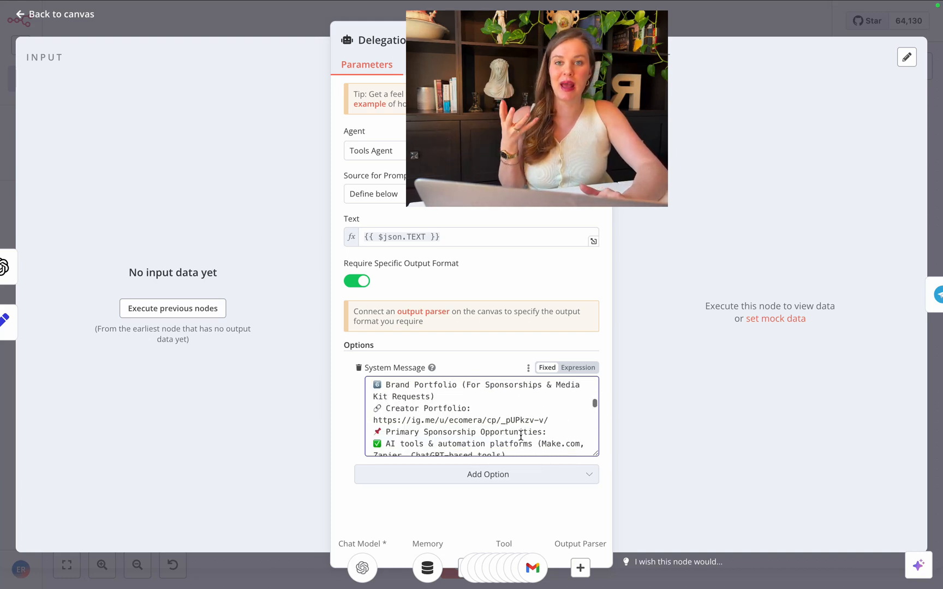
scroll(521, 435, "down", 6)
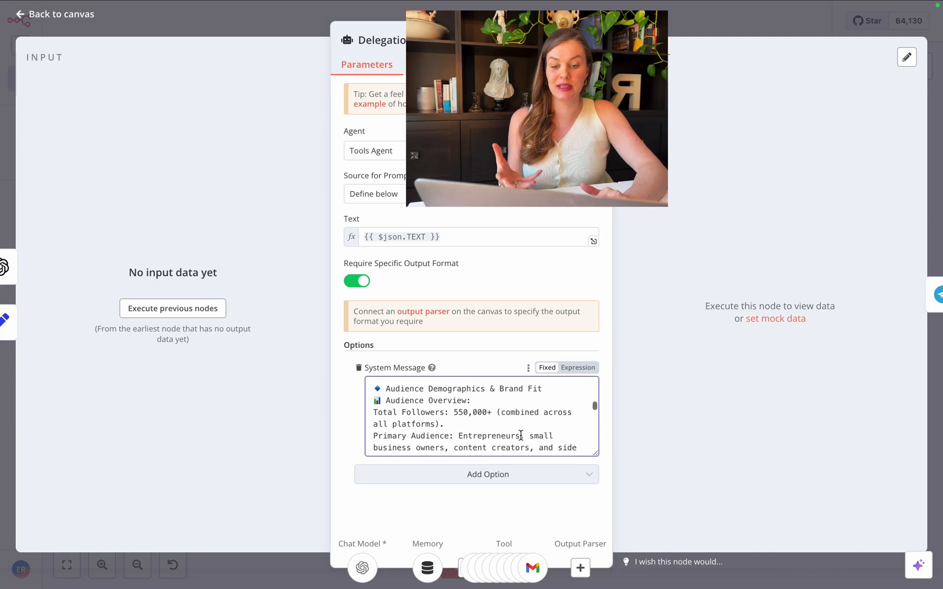
scroll(522, 435, "down", 4)
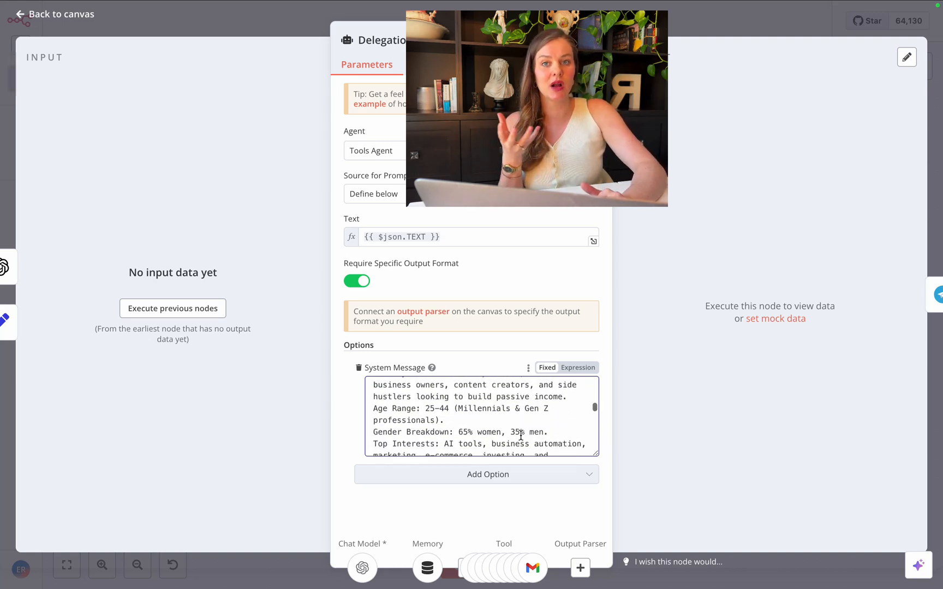
scroll(522, 435, "down", 2)
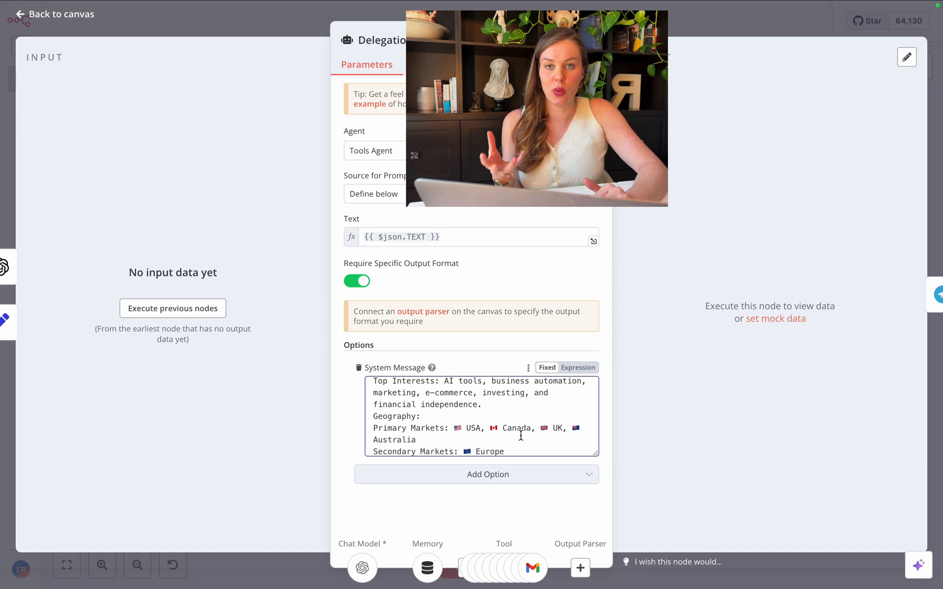
scroll(521, 435, "down", 5)
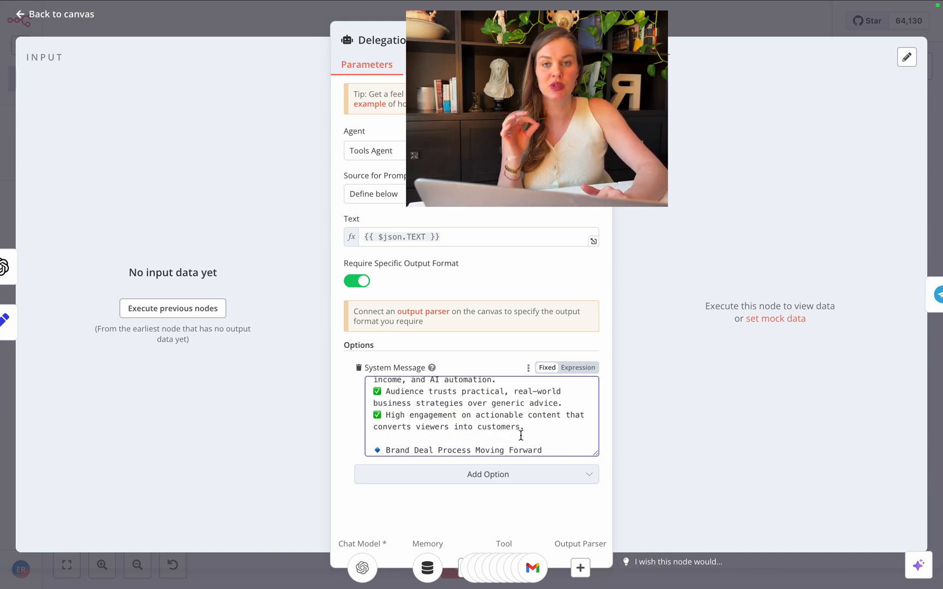
scroll(536, 442, "down", 1)
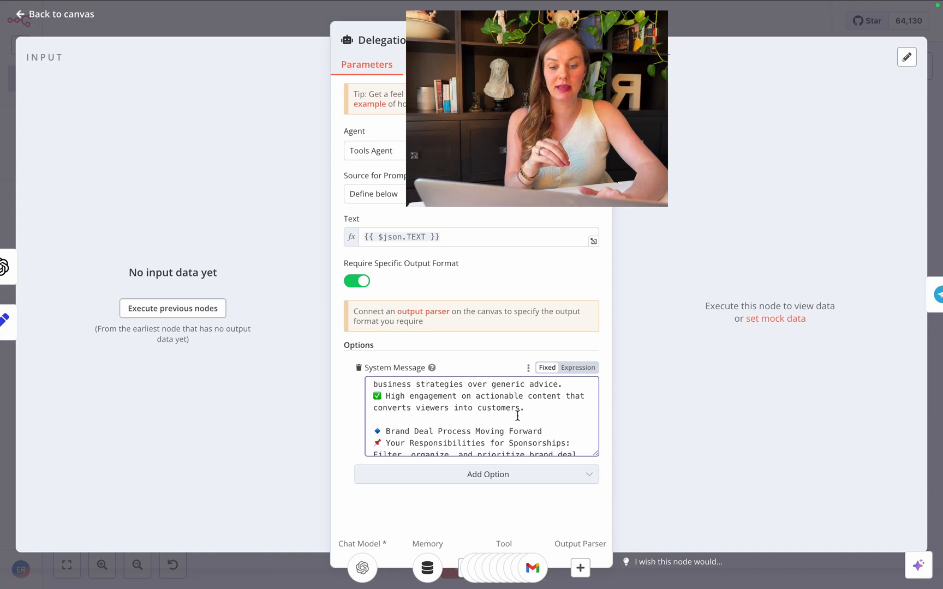
left_click(70, 15)
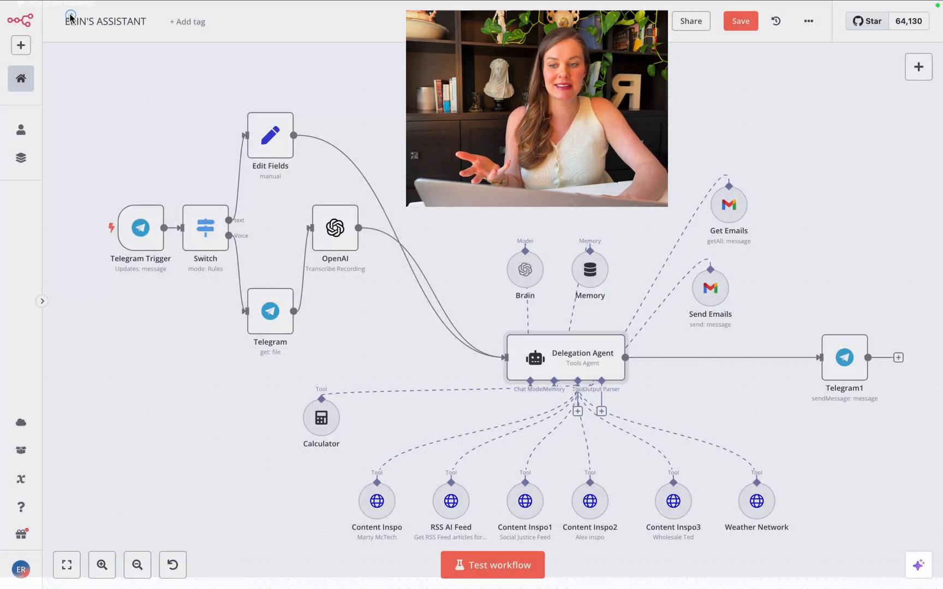